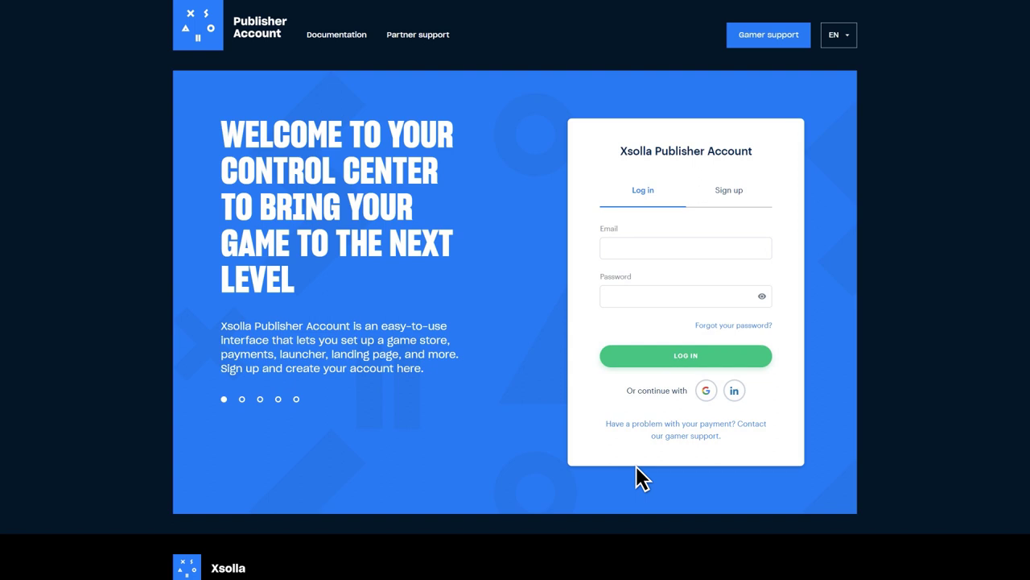
Step: Log in to the Publisher Account with Google and open Site Builder in the Your Game project
{"action": "left_click", "coordinate": [705, 391]}
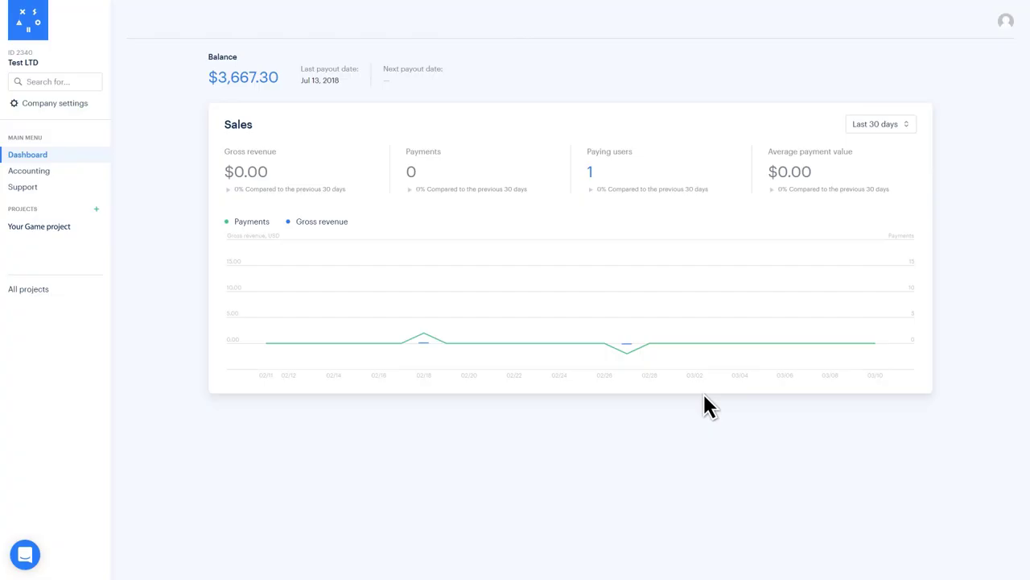
{"action": "left_click", "coordinate": [72, 226]}
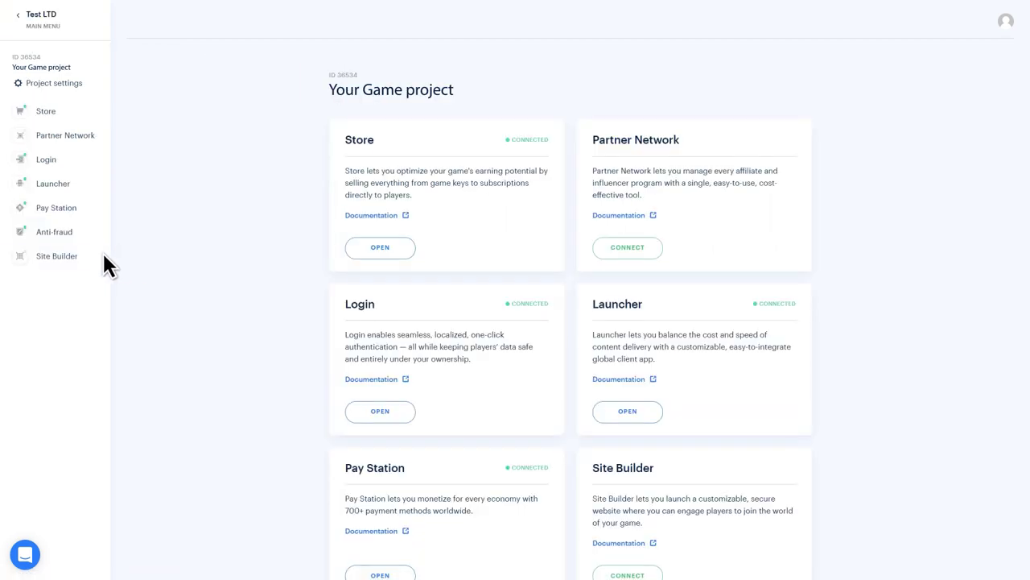
{"action": "left_click", "coordinate": [94, 256]}
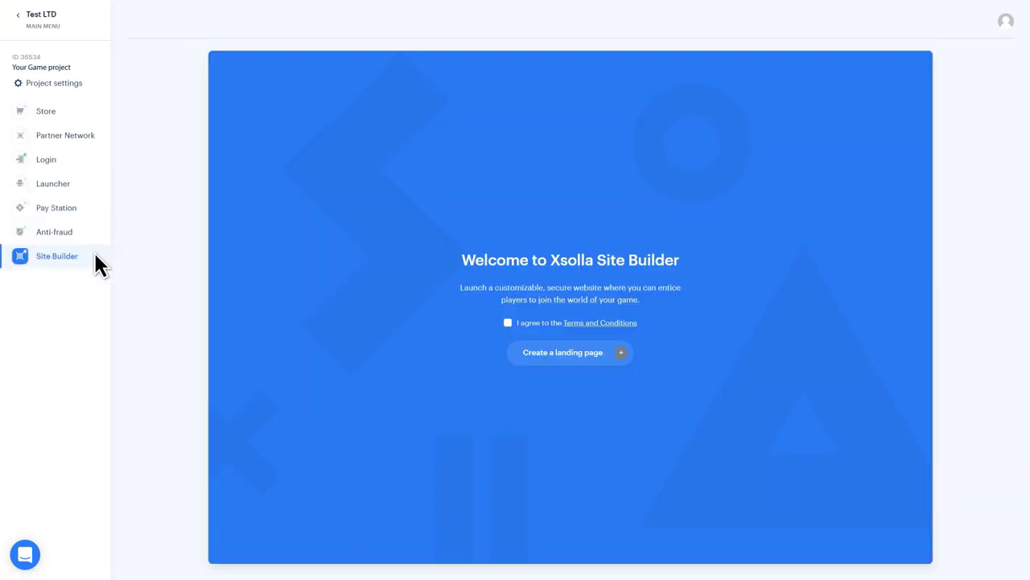
Step: Agree to the Terms and Conditions and create a landing page starting from the New Site option
{"action": "left_click", "coordinate": [508, 322]}
{"action": "left_click", "coordinate": [610, 358]}
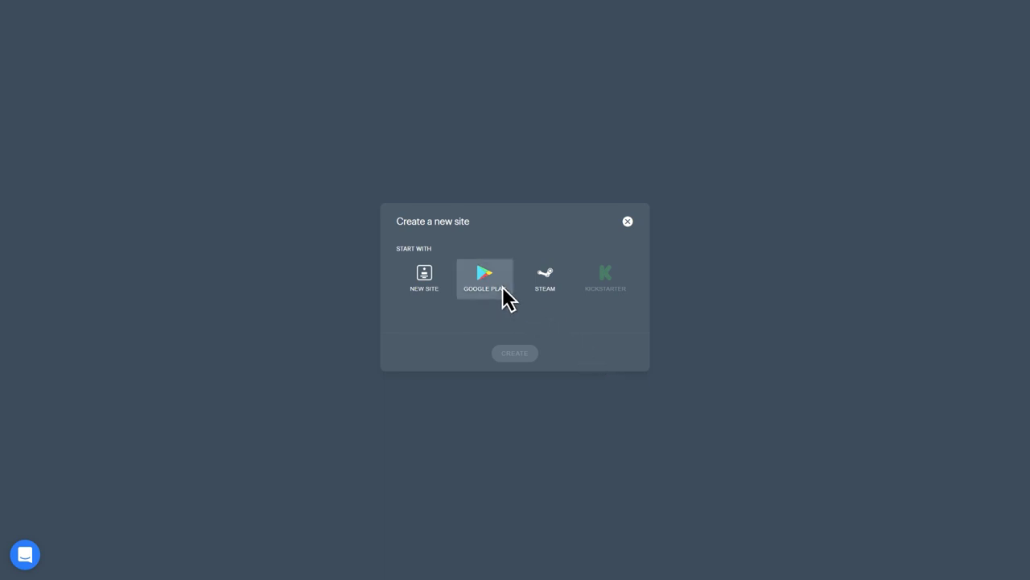
{"action": "left_click", "coordinate": [446, 284]}
{"action": "left_click", "coordinate": [512, 353]}
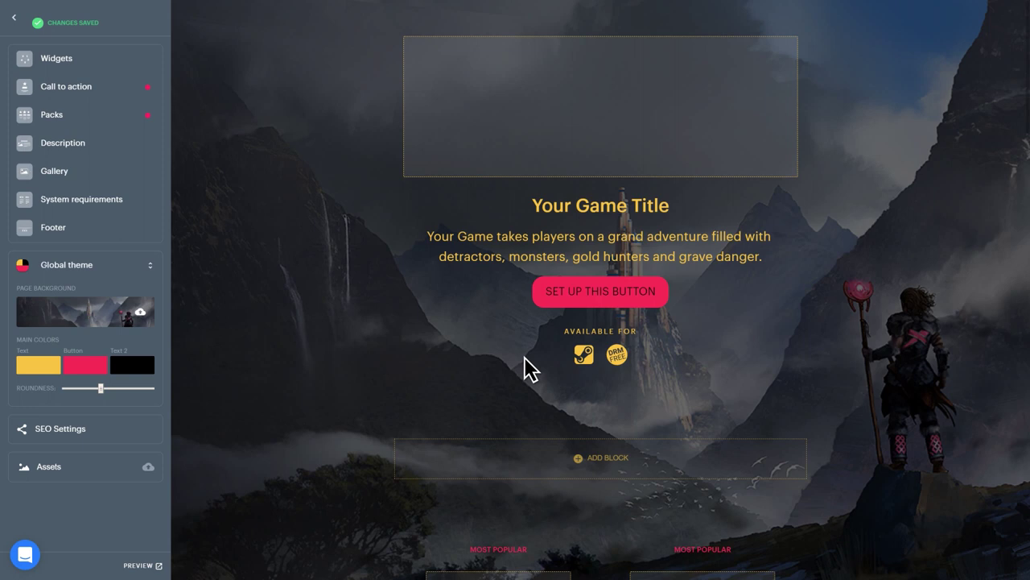
Step: Upload the night campfire image and set it as the page background
{"action": "left_click", "coordinate": [83, 322]}
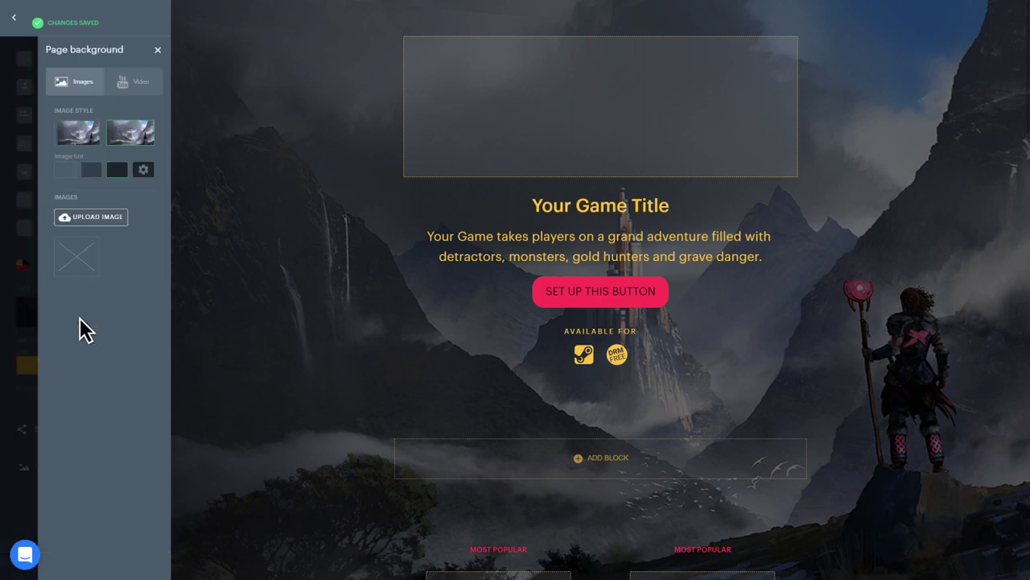
{"action": "left_click", "coordinate": [106, 219]}
{"action": "left_click", "coordinate": [125, 254]}
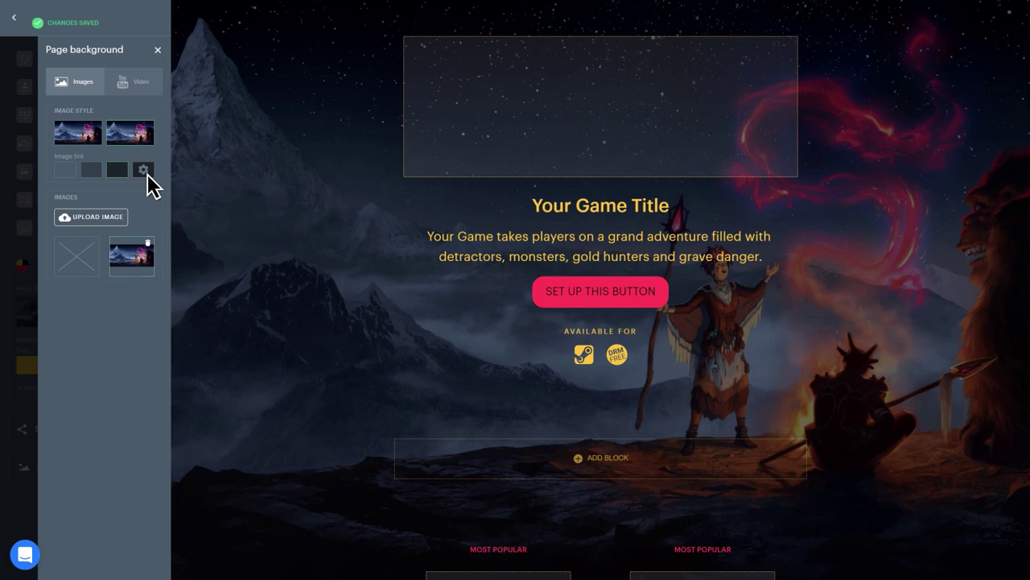
Step: Switch the page background to a video and apply the YouTube video URL
{"action": "left_click", "coordinate": [142, 91]}
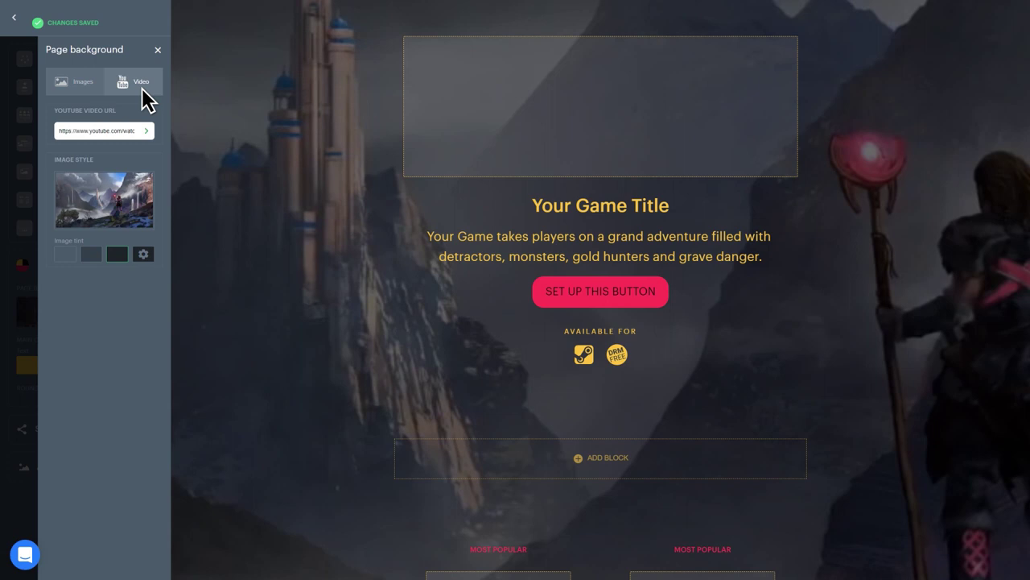
{"action": "left_click_drag", "start_coordinate": [59, 131], "coordinate": [134, 132]}
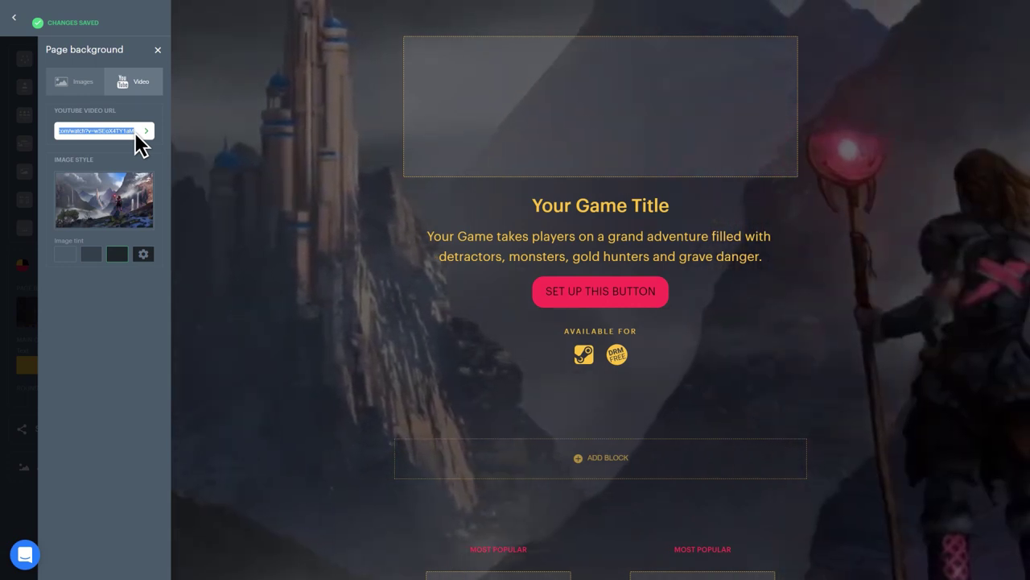
{"action": "left_click", "coordinate": [148, 132]}
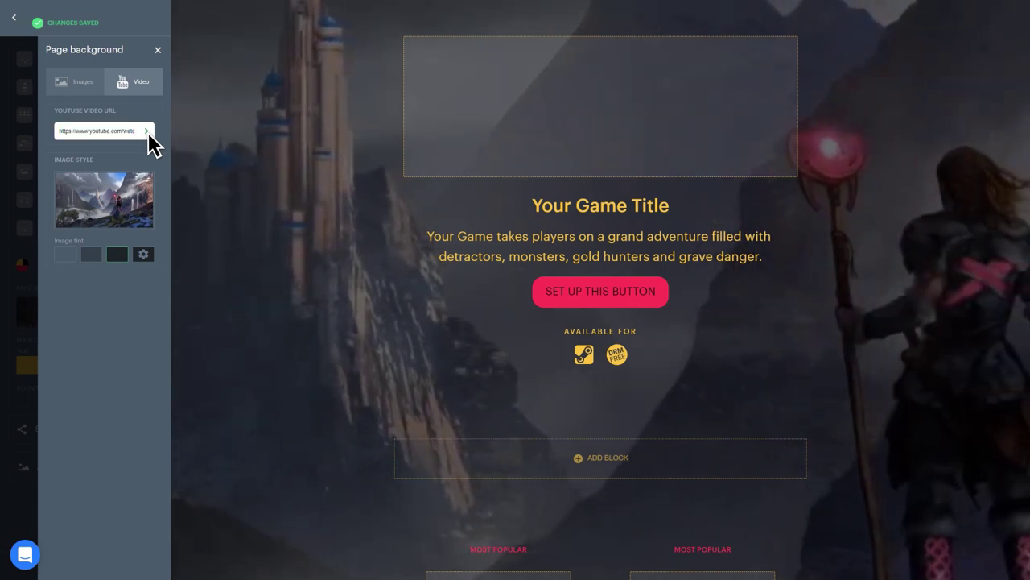
{"action": "left_click", "coordinate": [158, 50]}
Step: Set the global theme's main text color to #F5FAFF and reduce the roundness to its minimum
{"action": "left_click", "coordinate": [47, 370]}
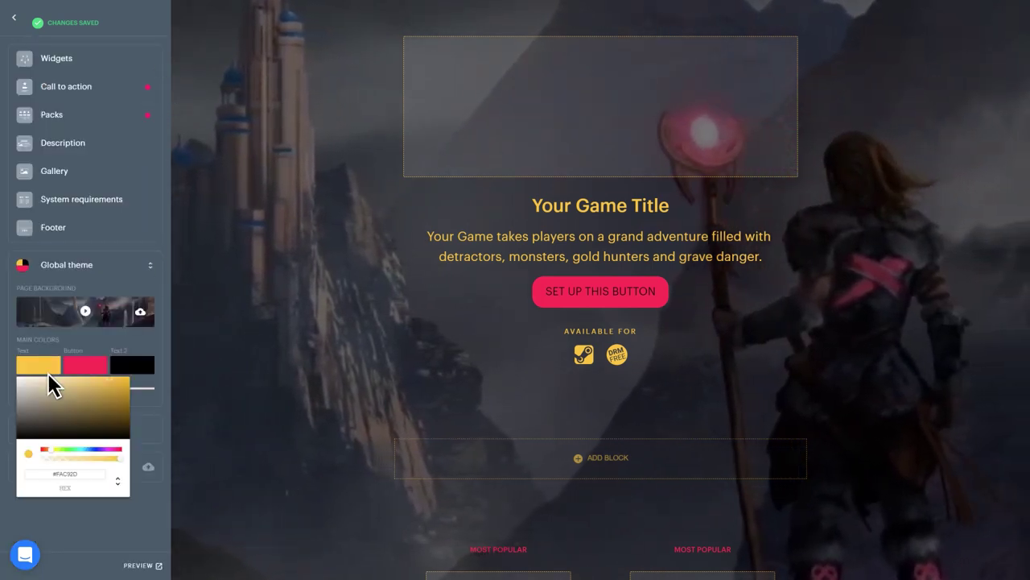
{"action": "left_click_drag", "start_coordinate": [80, 472], "coordinate": [55, 474]}
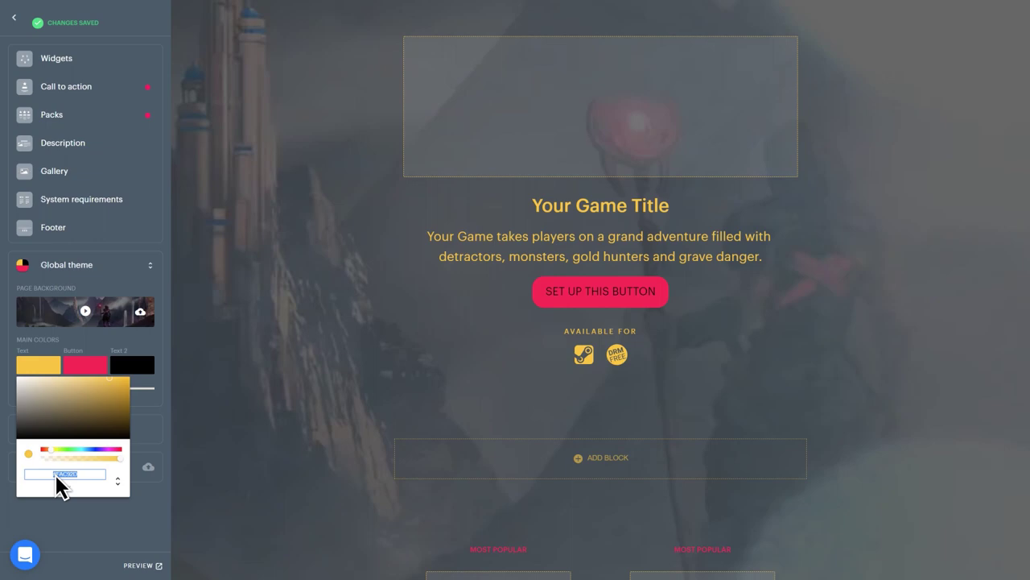
{"action": "type", "text": "#F5FAFF"}
{"action": "left_click", "coordinate": [76, 518]}
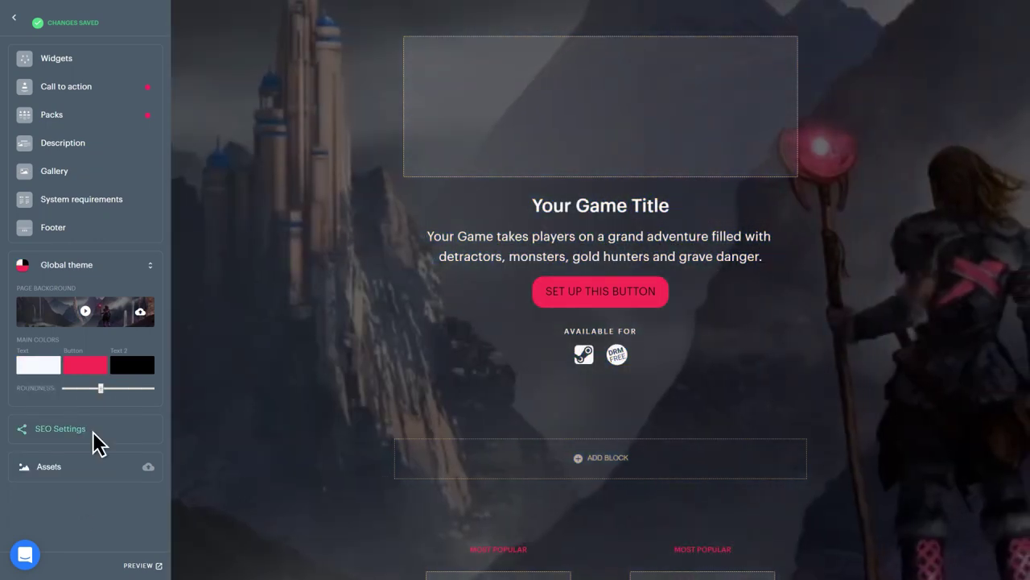
{"action": "left_click_drag", "start_coordinate": [99, 390], "coordinate": [63, 390]}
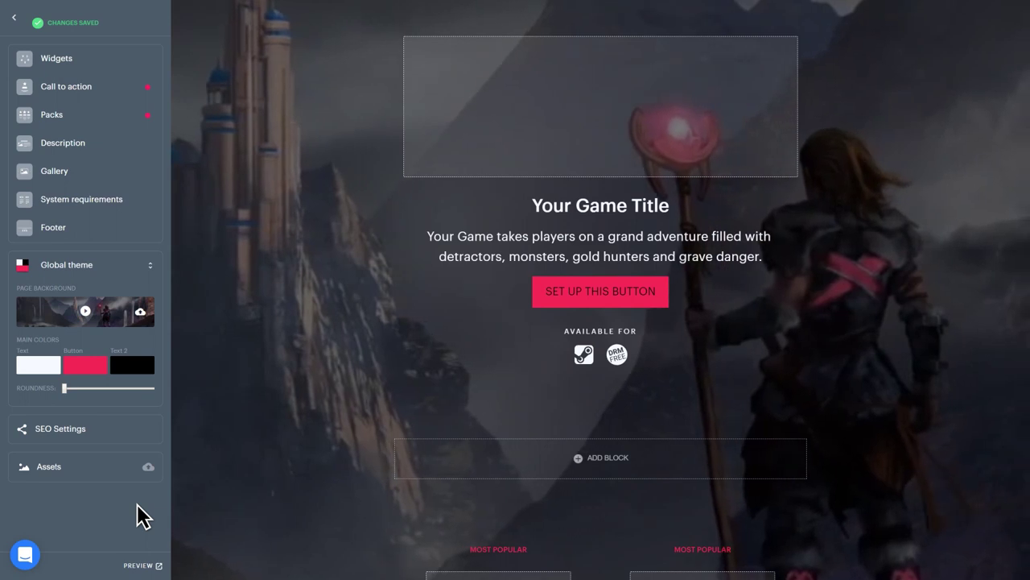
Step: Add the Translations widget with German enabled and switch the page's displayed language to English
{"action": "left_click", "coordinate": [143, 60]}
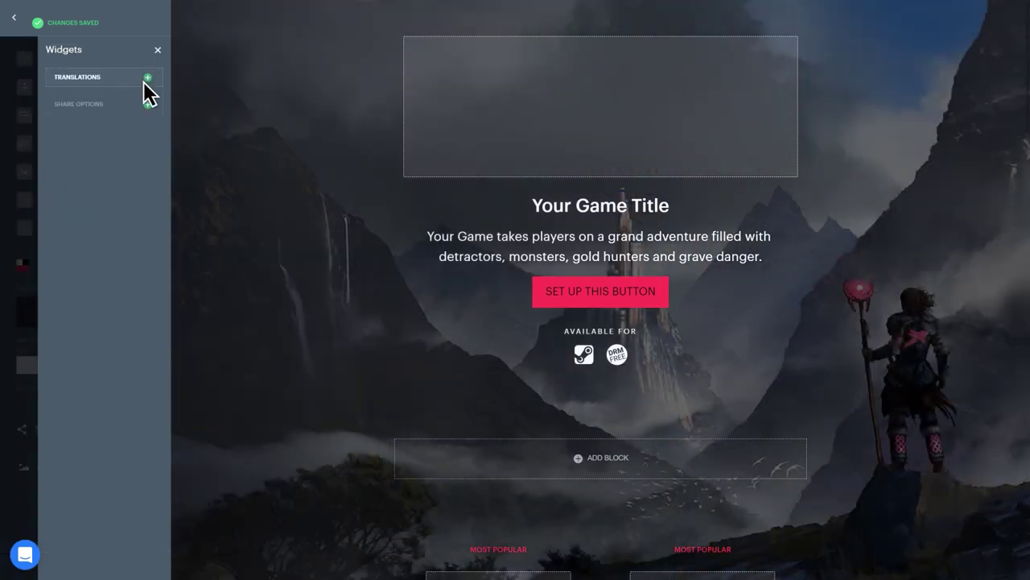
{"action": "left_click", "coordinate": [147, 79]}
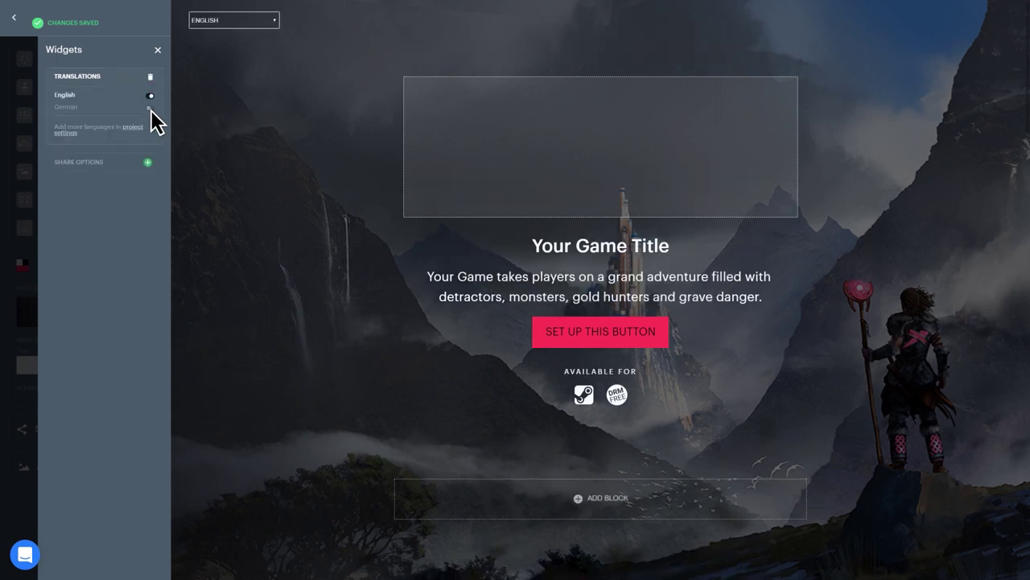
{"action": "left_click", "coordinate": [150, 108]}
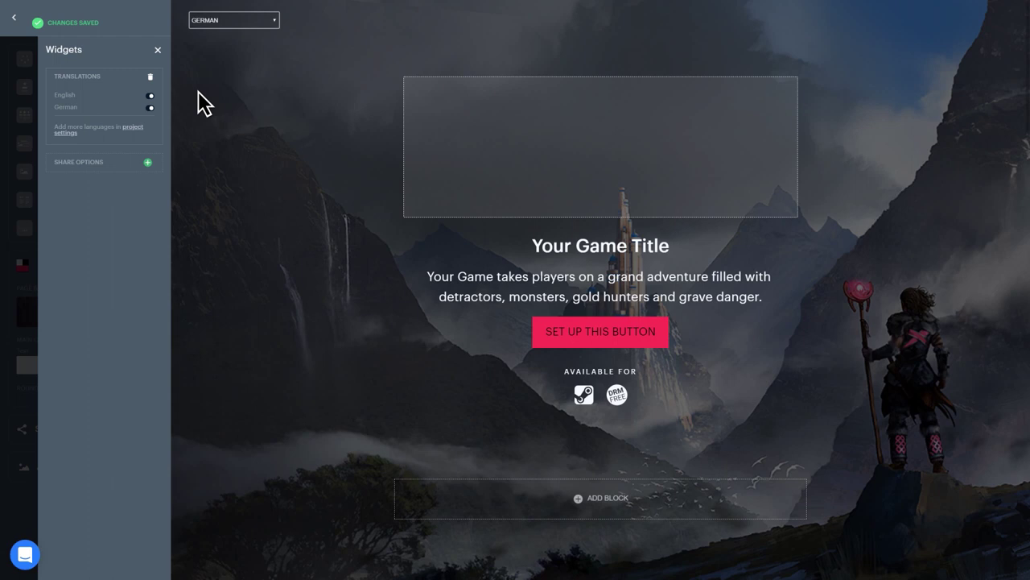
{"action": "left_click", "coordinate": [274, 22]}
{"action": "left_click", "coordinate": [272, 34]}
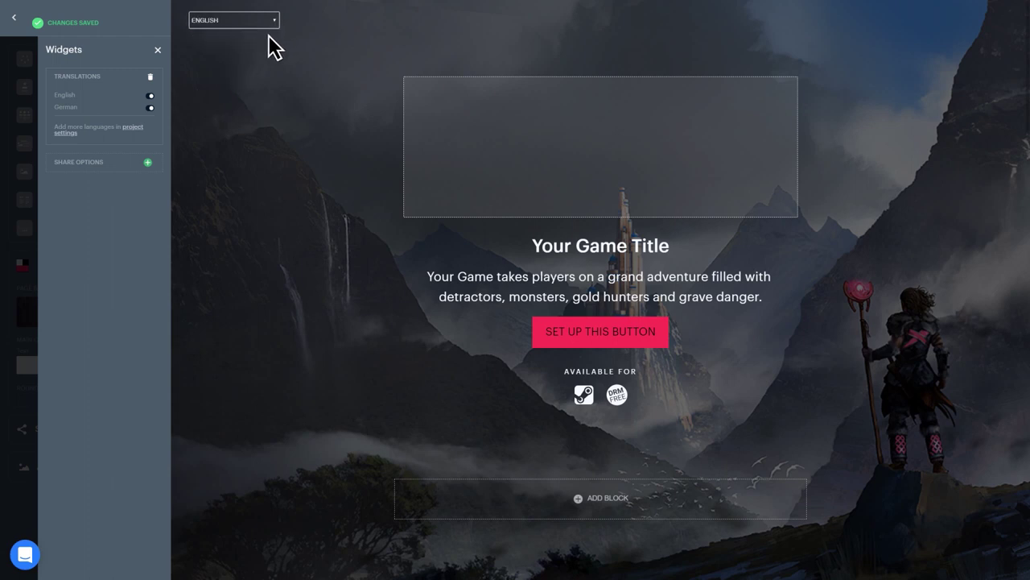
{"action": "left_click", "coordinate": [112, 472]}
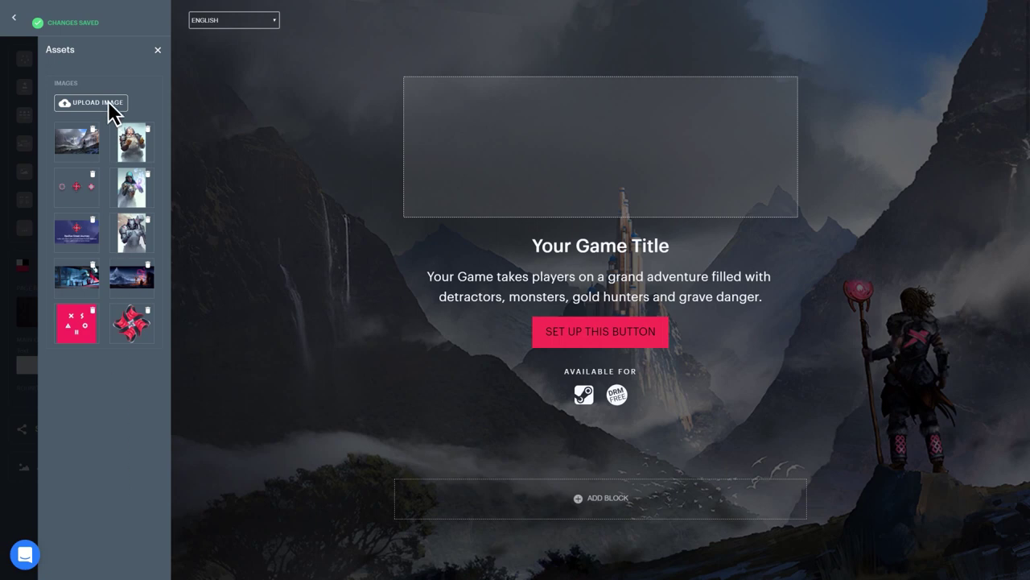
{"action": "left_click", "coordinate": [158, 49]}
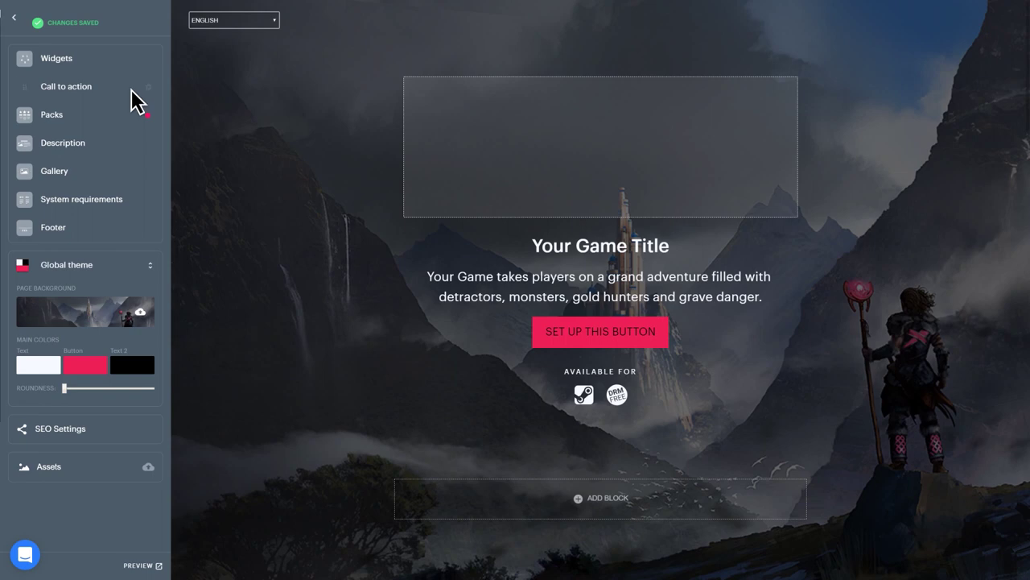
Step: Open the Call to action block's settings and turn its description off and back on
{"action": "left_click", "coordinate": [132, 87]}
{"action": "left_click", "coordinate": [149, 110]}
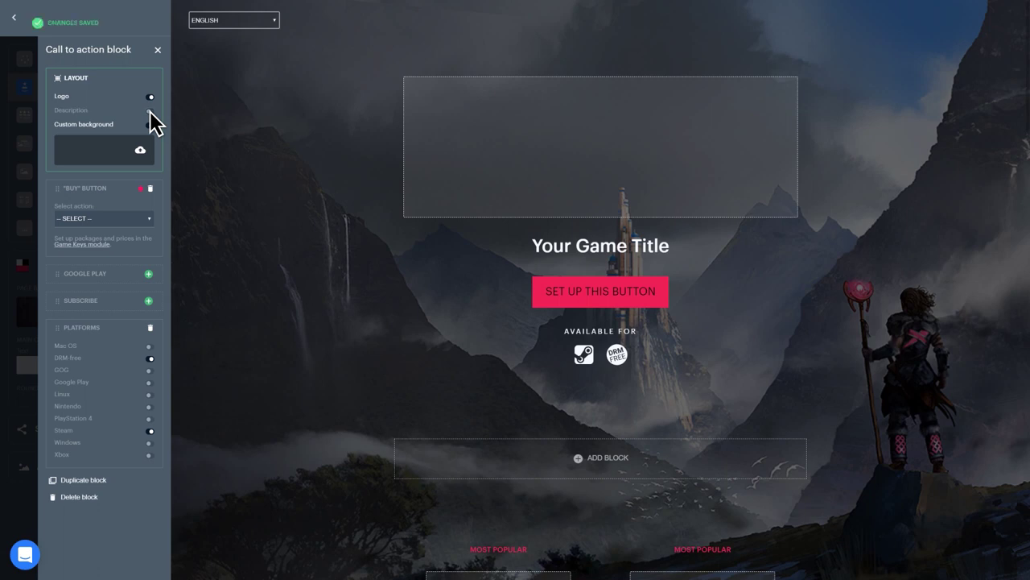
{"action": "left_click", "coordinate": [150, 111]}
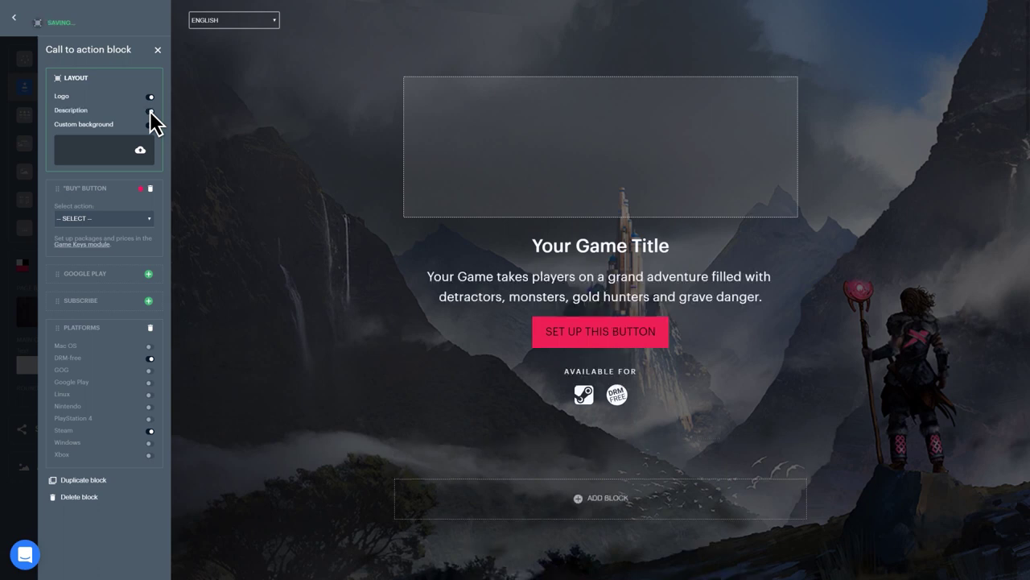
Step: Give the Call to action block's custom background a dark blue image tint using the custom color picker
{"action": "left_click", "coordinate": [85, 157]}
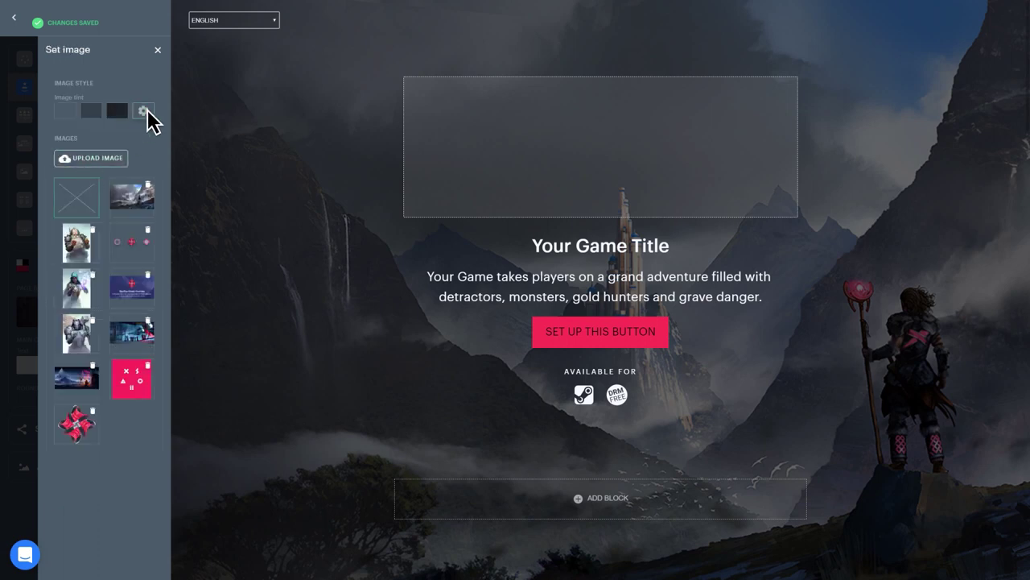
{"action": "left_click", "coordinate": [145, 111]}
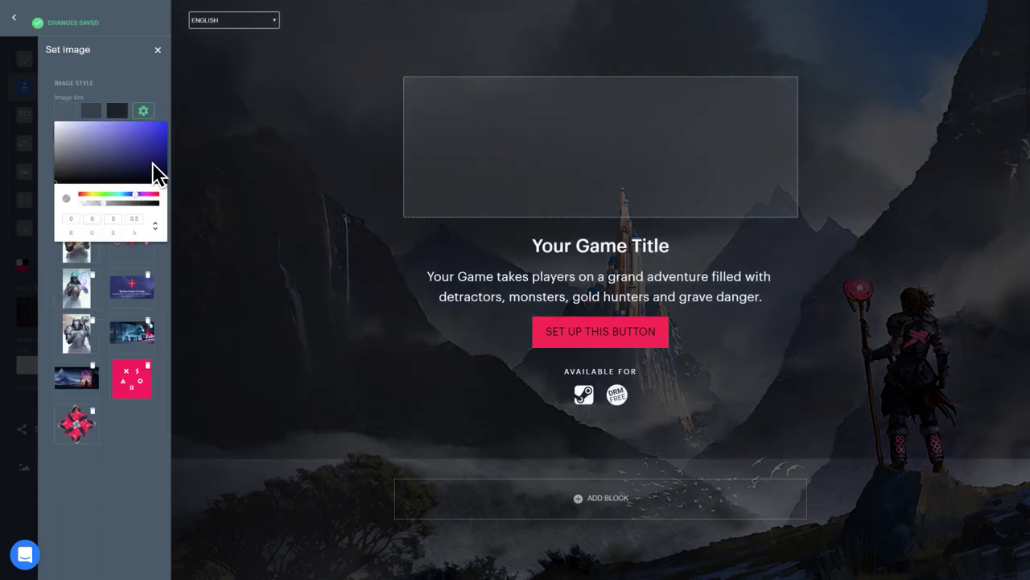
{"action": "left_click", "coordinate": [155, 171]}
{"action": "left_click", "coordinate": [168, 261]}
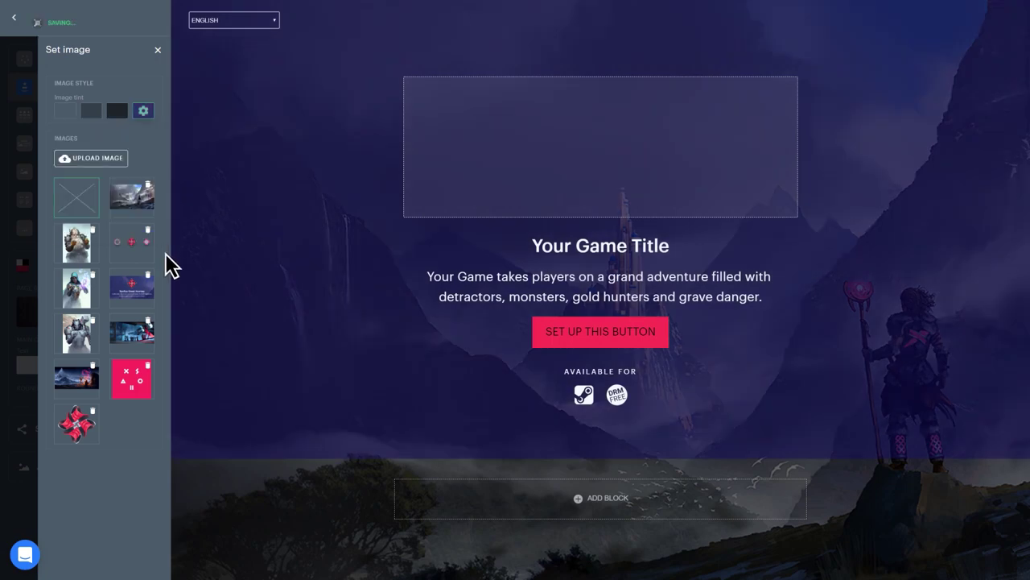
{"action": "left_click", "coordinate": [158, 49]}
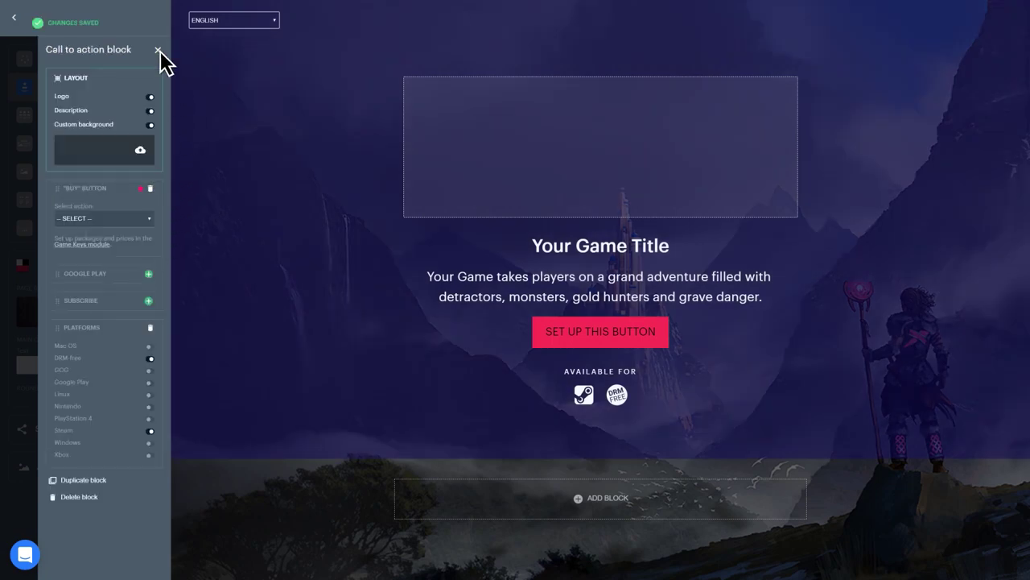
Step: Place the red and black pinwheel emblem in the logo area above the game title
{"action": "left_click", "coordinate": [603, 150]}
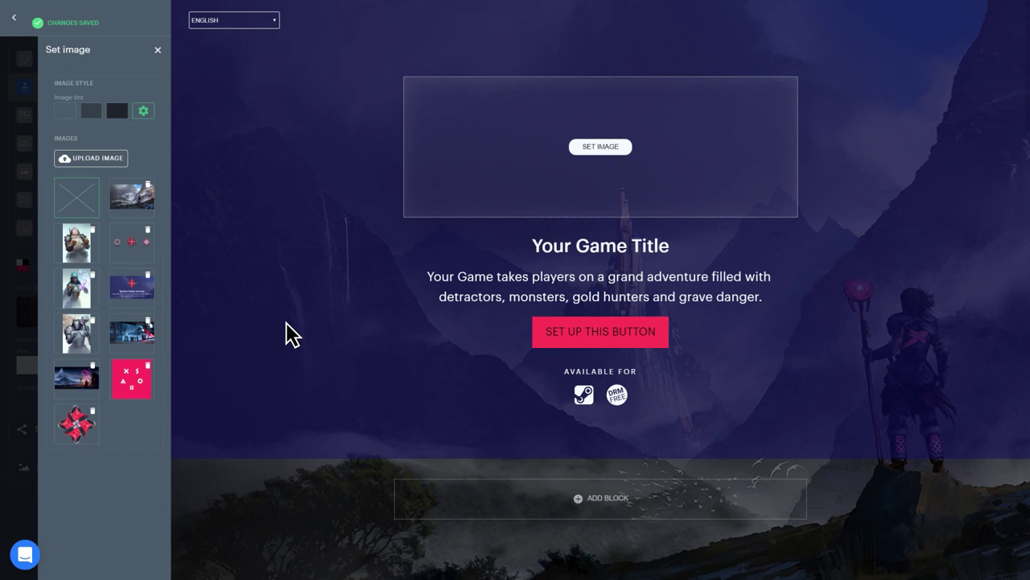
{"action": "left_click", "coordinate": [88, 430]}
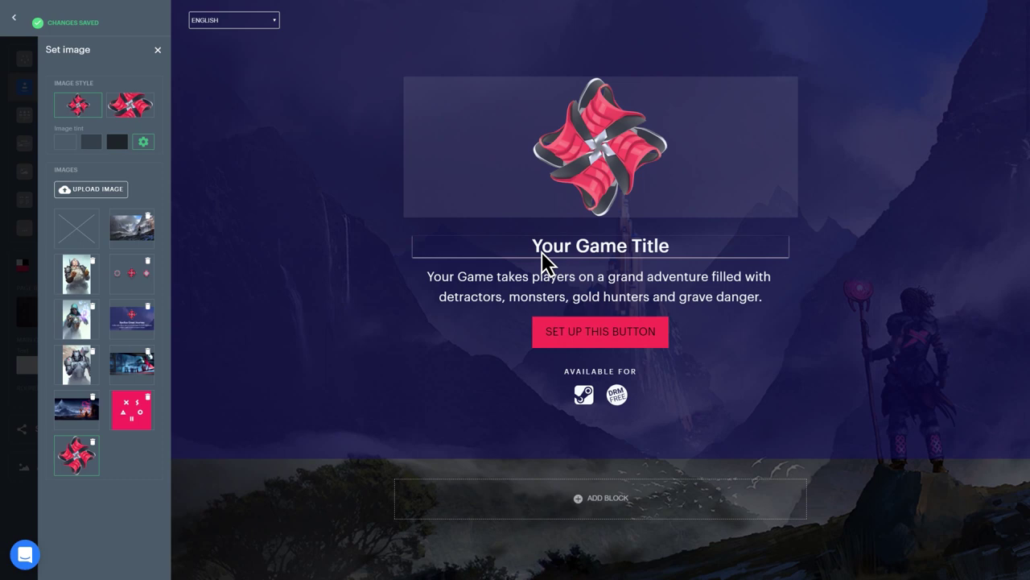
Step: Shorten the Call to action block's title to "Your Game" and make it bold
{"action": "left_click", "coordinate": [633, 255]}
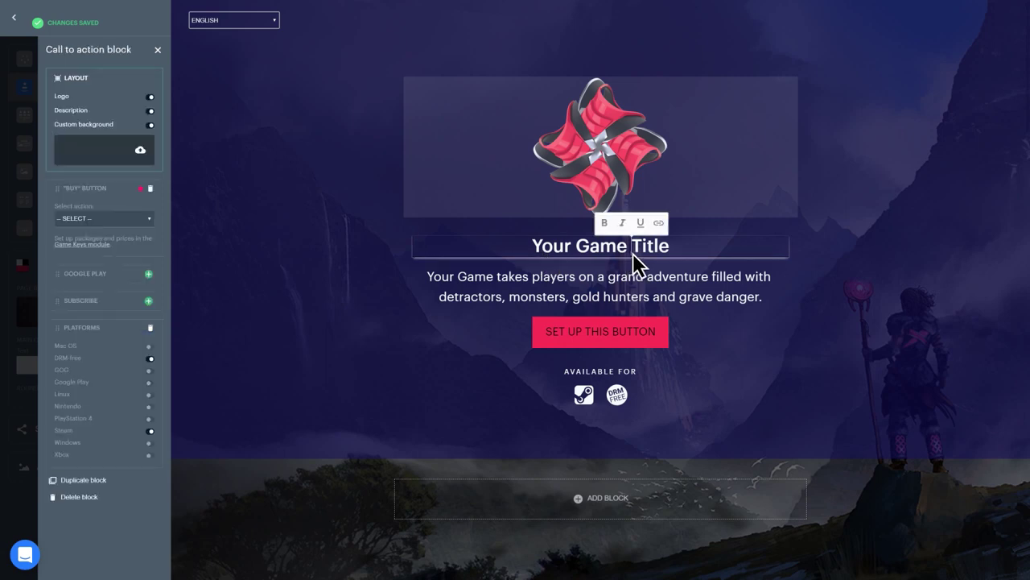
{"action": "key", "text": "BackSpace"}
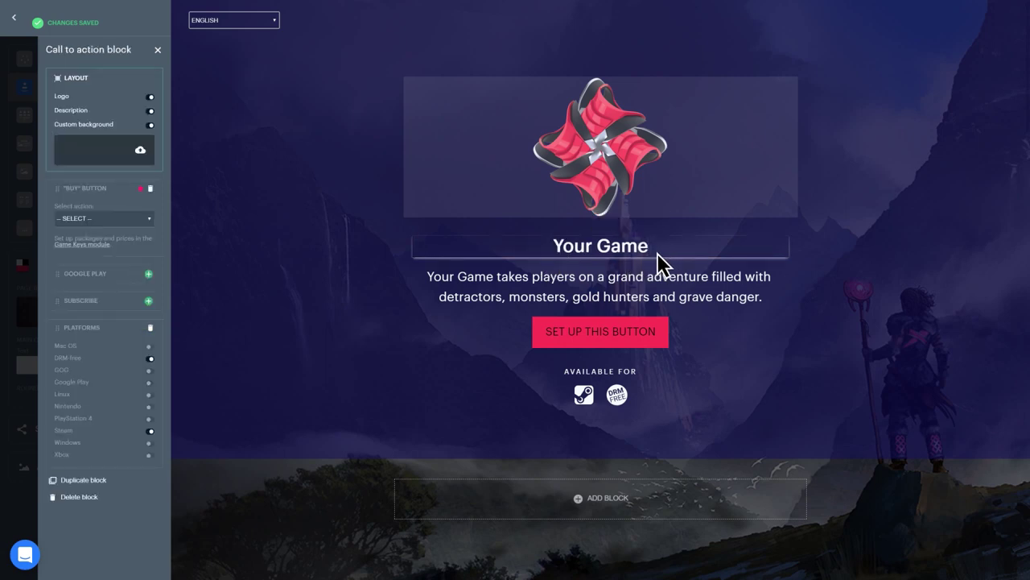
{"action": "left_click_drag", "start_coordinate": [563, 253], "coordinate": [554, 253]}
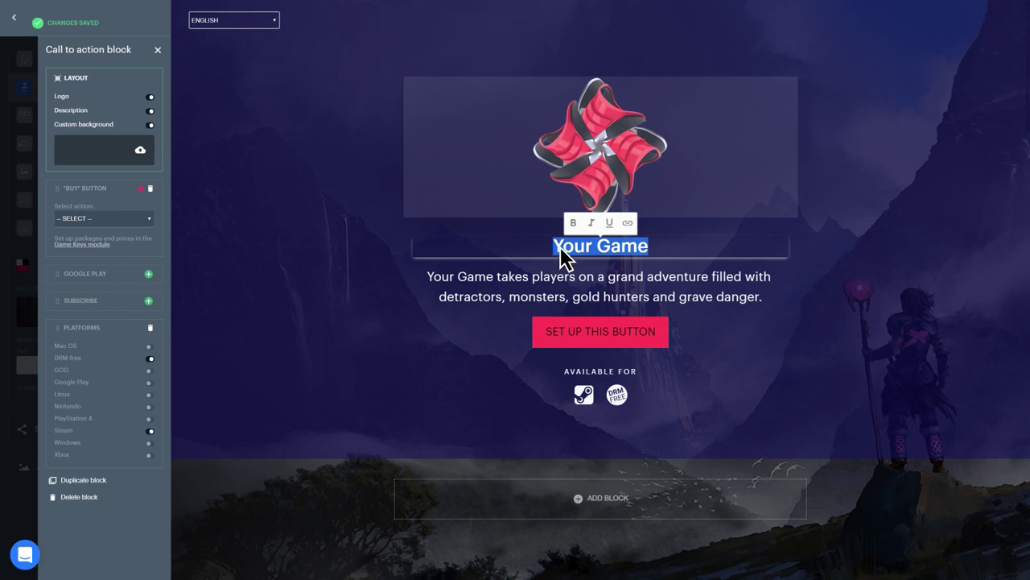
{"action": "left_click", "coordinate": [518, 251]}
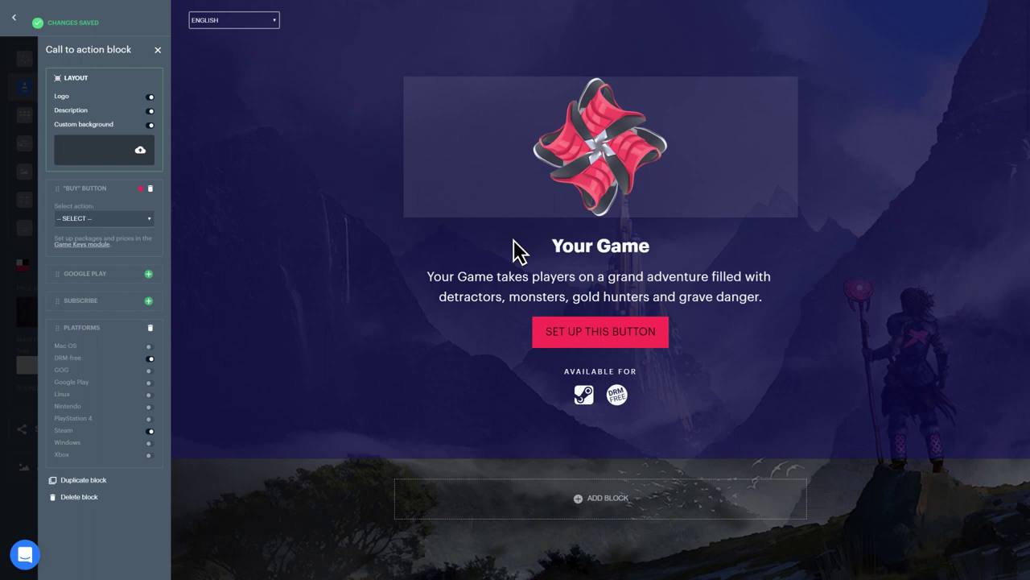
Step: Set the Buy button's action to the Starter package and add a Google Play button to the block
{"action": "left_click", "coordinate": [149, 219]}
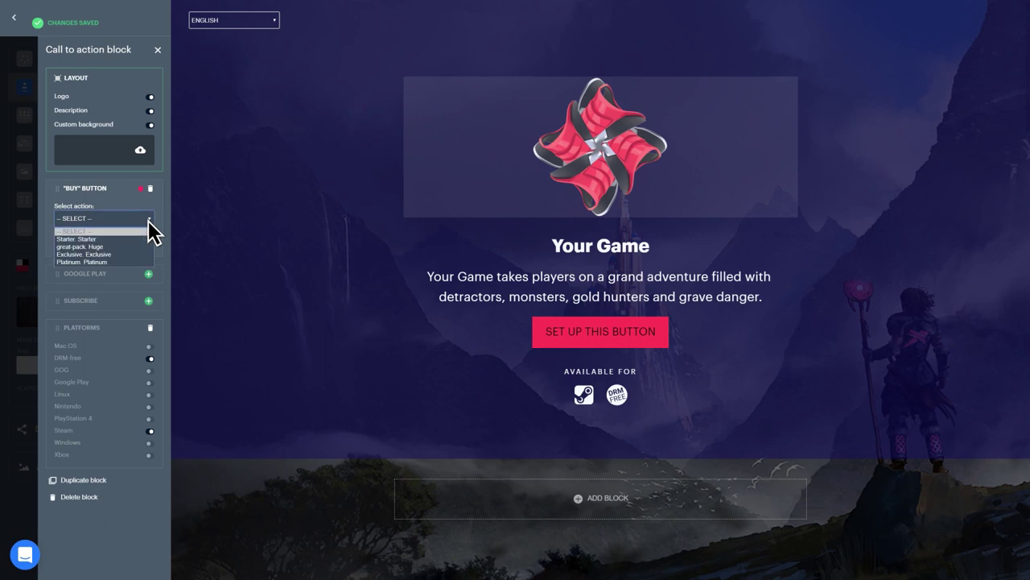
{"action": "left_click", "coordinate": [150, 239]}
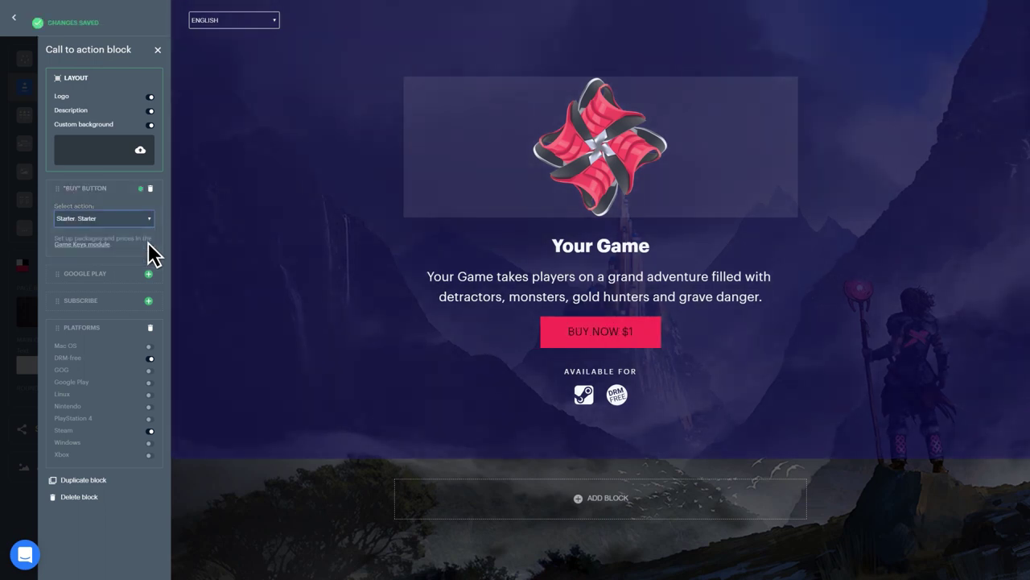
{"action": "left_click", "coordinate": [148, 274]}
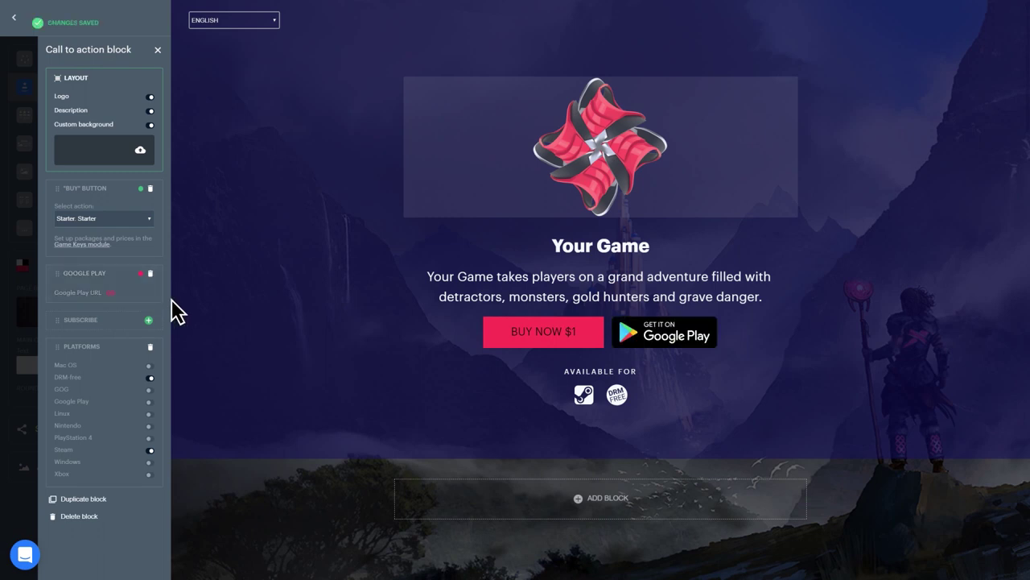
Step: Add the Subscribe e-mail field to the Call to action block and try switching off its DRM-free platform
{"action": "left_click", "coordinate": [148, 320]}
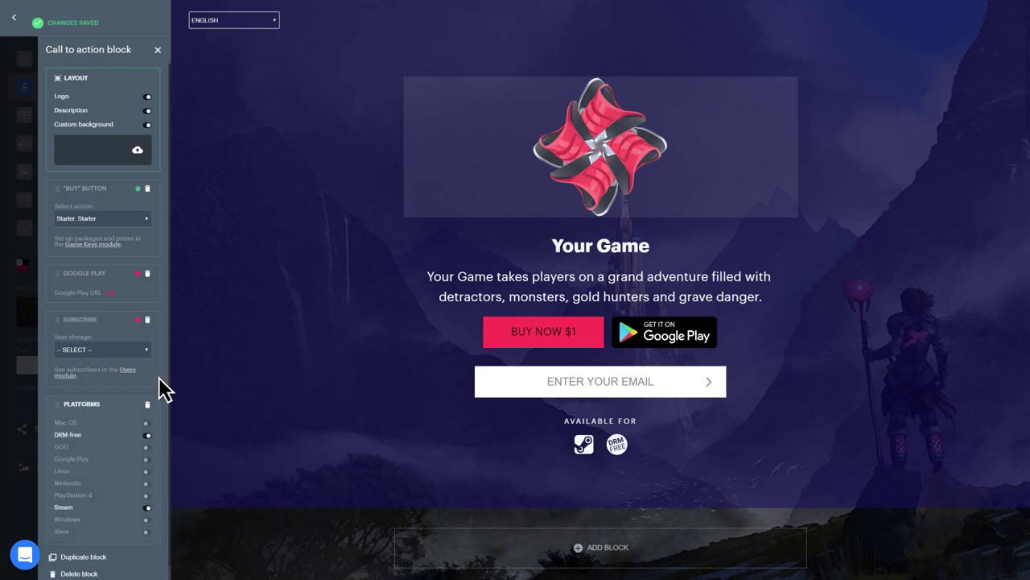
{"action": "left_click", "coordinate": [148, 435]}
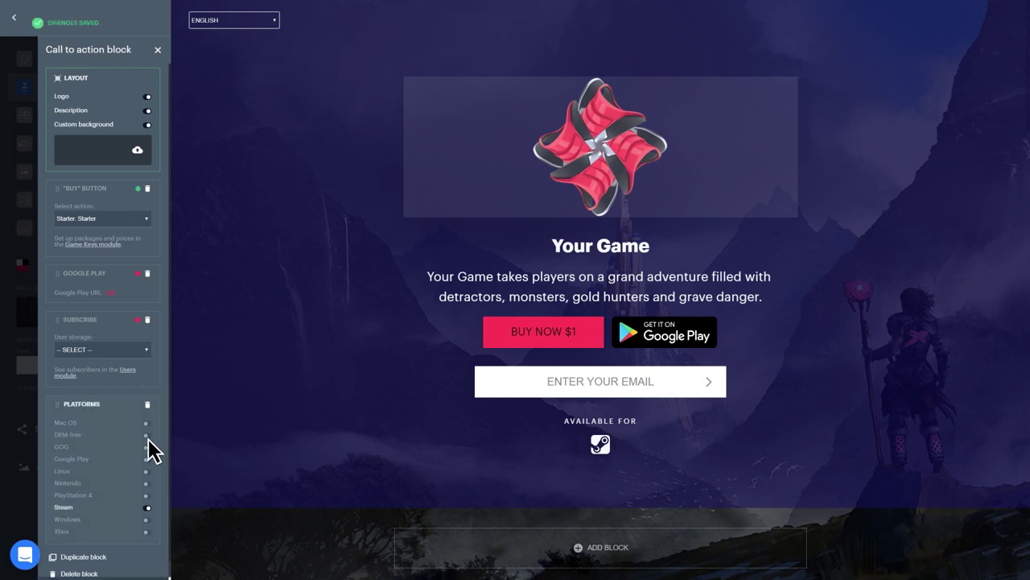
{"action": "left_click", "coordinate": [157, 50]}
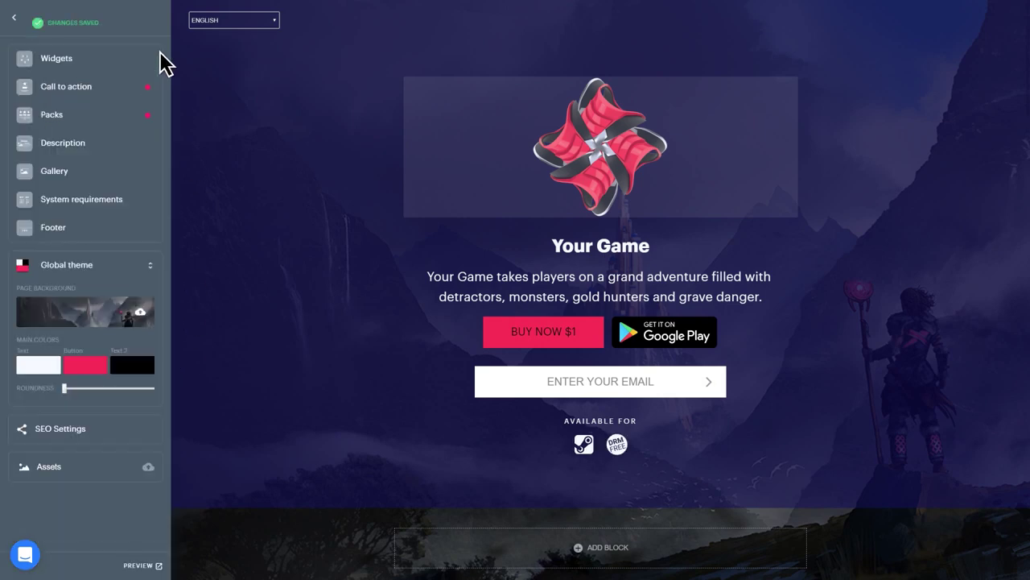
Step: Add a third pack to the Packs block and assign the Starter, Exclusive and Platinum SKUs to packs 1, 2 and 3
{"action": "left_click", "coordinate": [138, 116]}
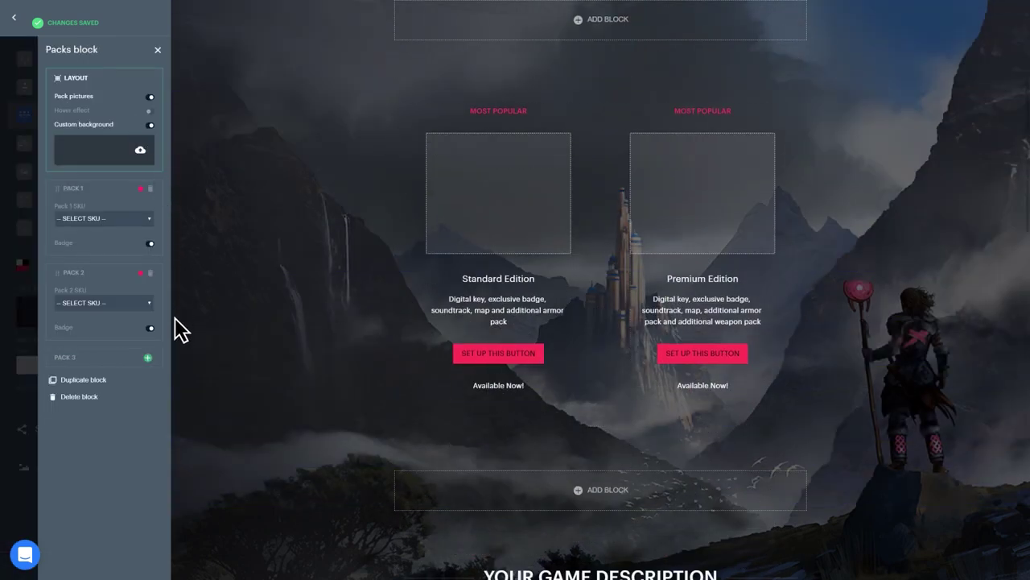
{"action": "left_click", "coordinate": [148, 357]}
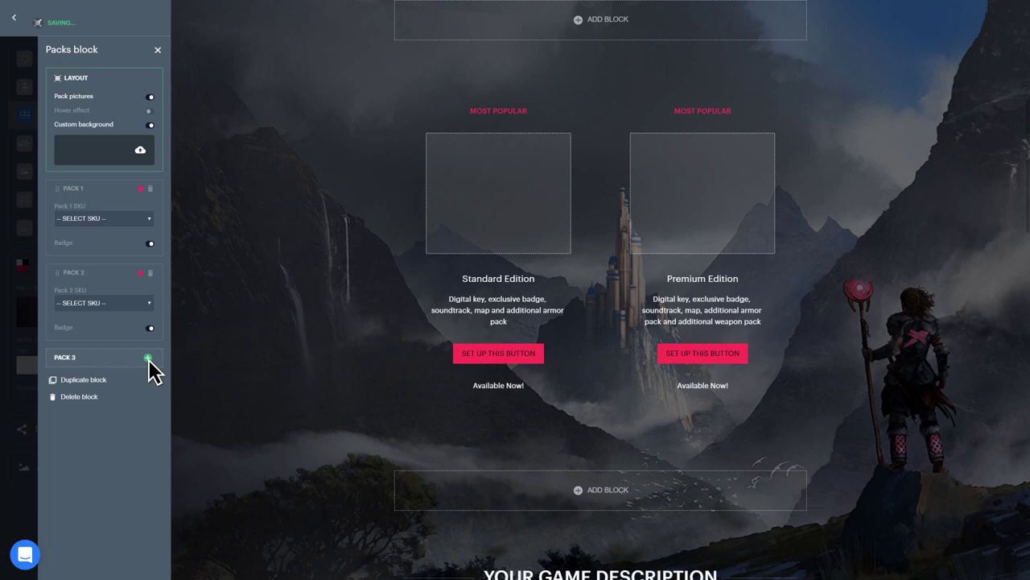
{"action": "left_click", "coordinate": [113, 220]}
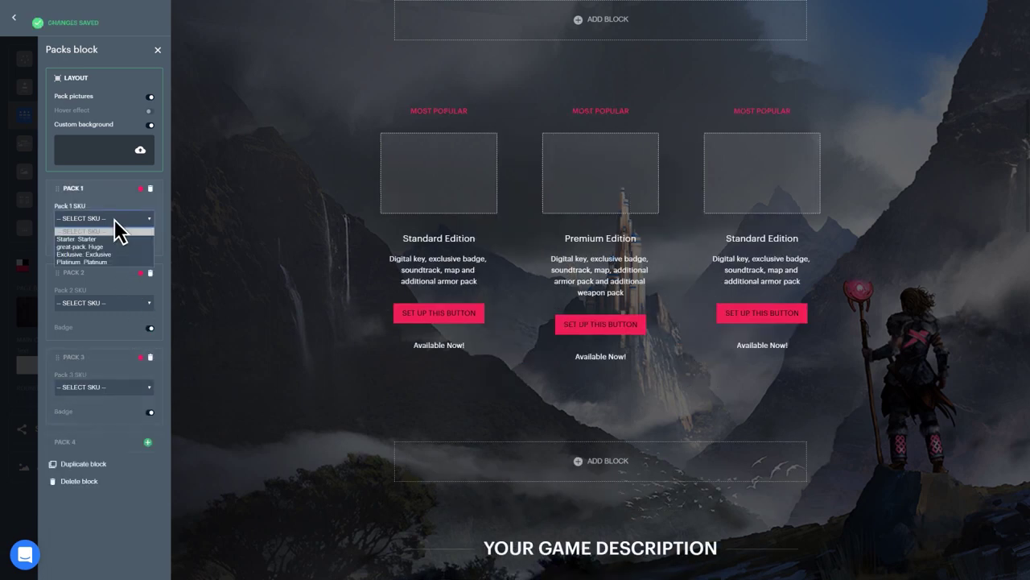
{"action": "left_click", "coordinate": [121, 239]}
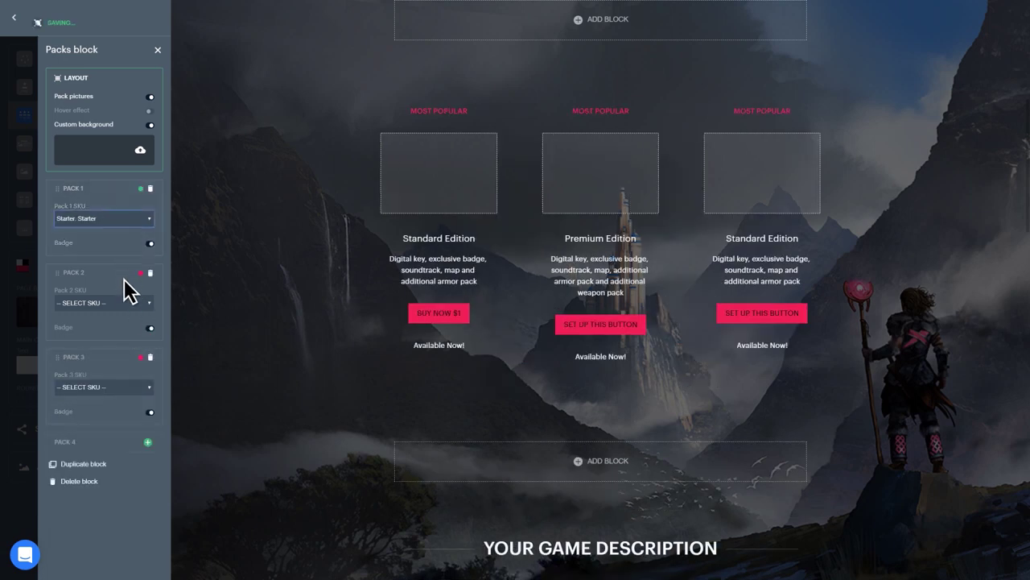
{"action": "left_click", "coordinate": [127, 306]}
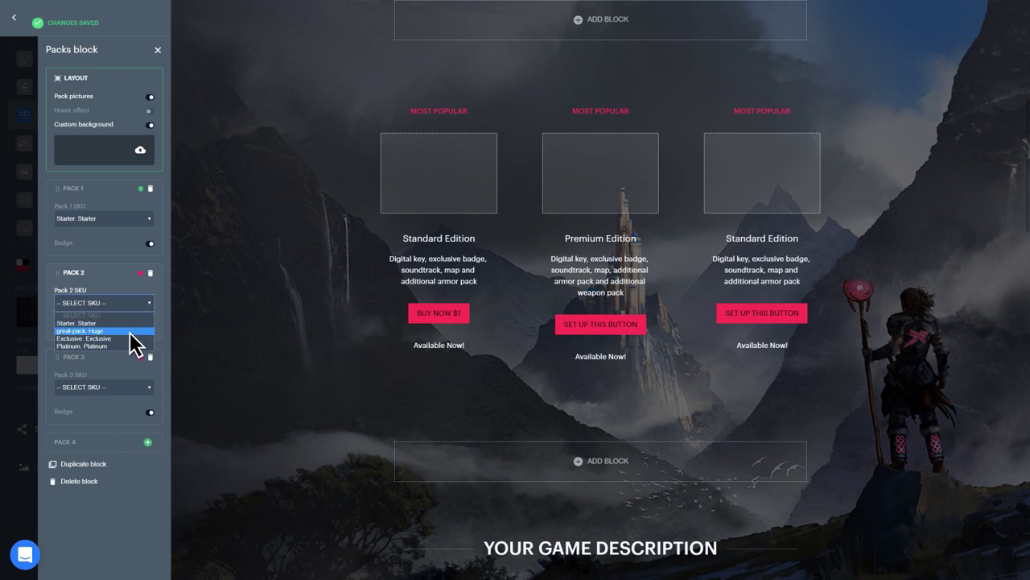
{"action": "left_click", "coordinate": [130, 338]}
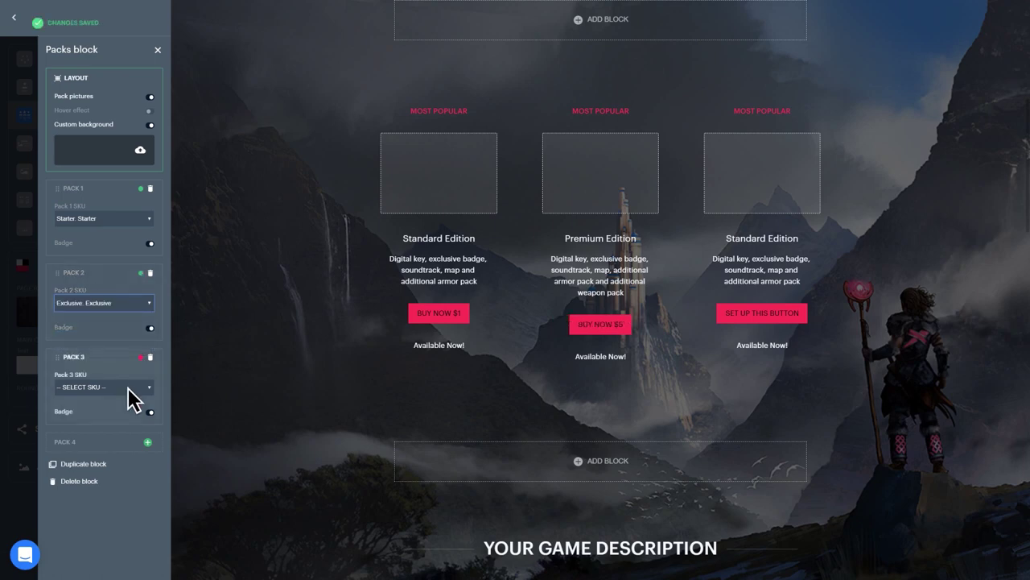
{"action": "left_click", "coordinate": [129, 386]}
{"action": "left_click", "coordinate": [135, 432]}
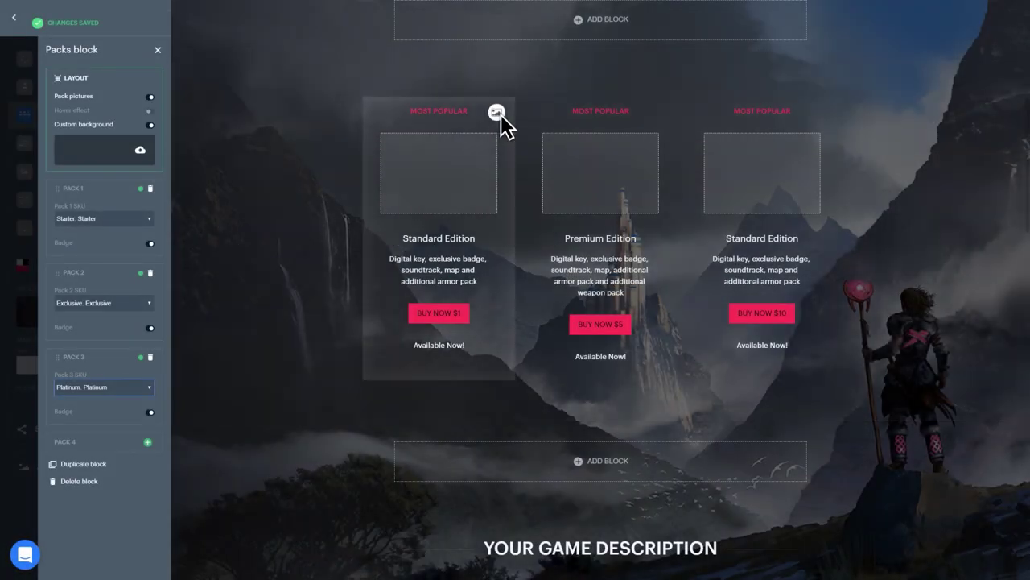
Step: Give the three pack cards the purple armored, hooded and bearded character backgrounds and title them Starter Pack, Exclusive Pack and Platinum Pack
{"action": "left_click", "coordinate": [497, 112]}
{"action": "left_click", "coordinate": [90, 407]}
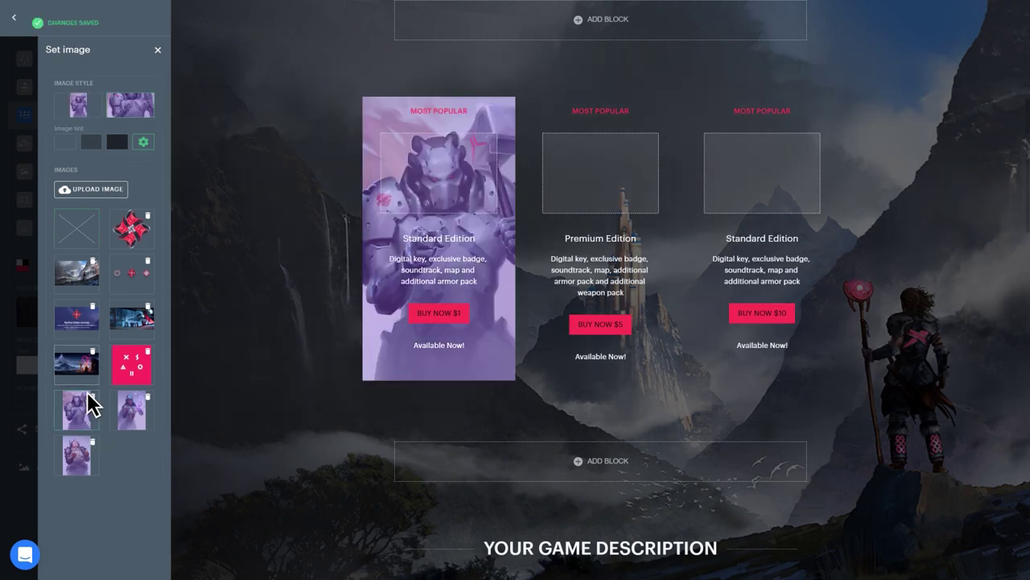
{"action": "left_click", "coordinate": [658, 111]}
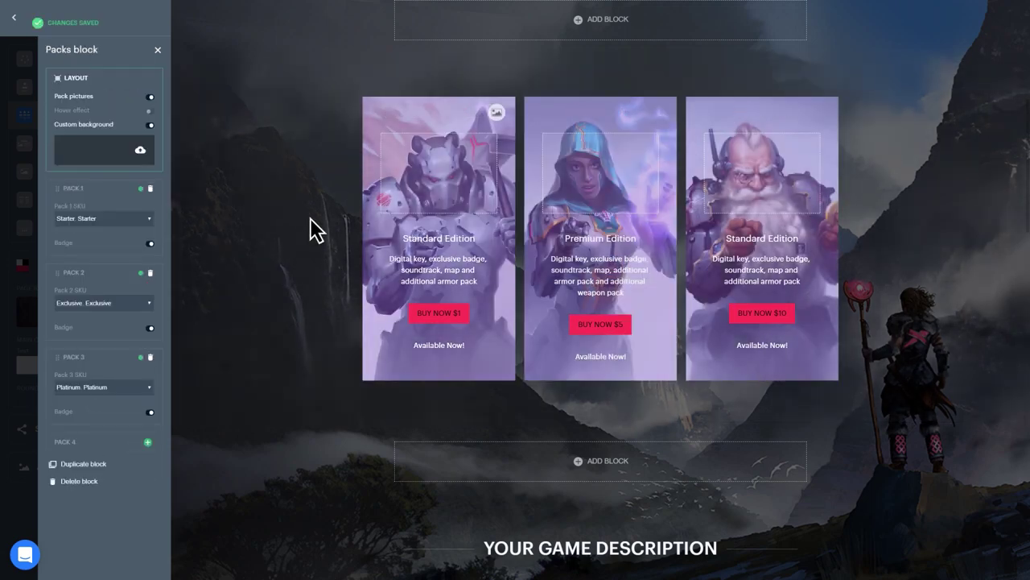
{"action": "left_click_drag", "start_coordinate": [404, 241], "coordinate": [467, 241]}
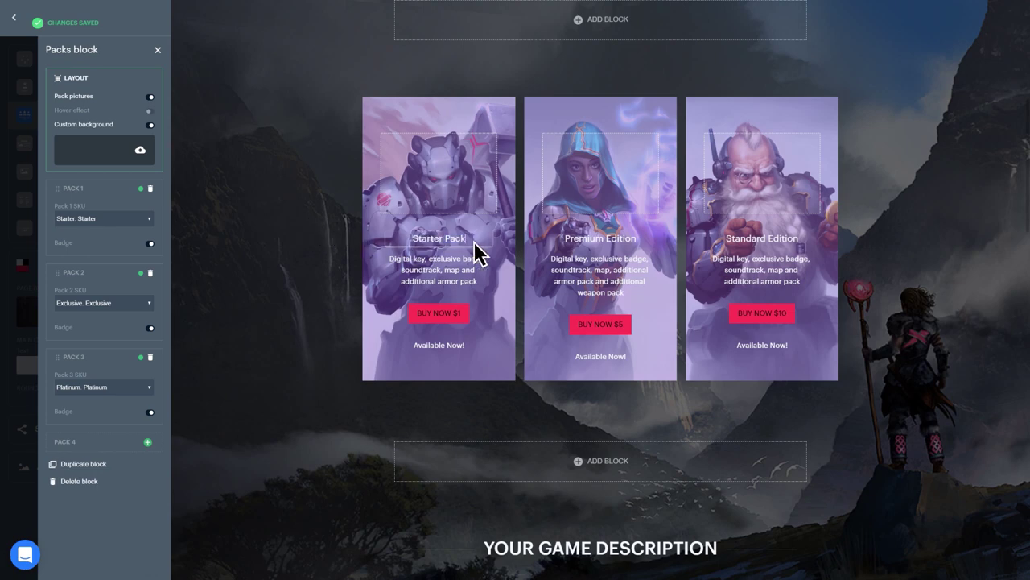
{"action": "left_click", "coordinate": [158, 50]}
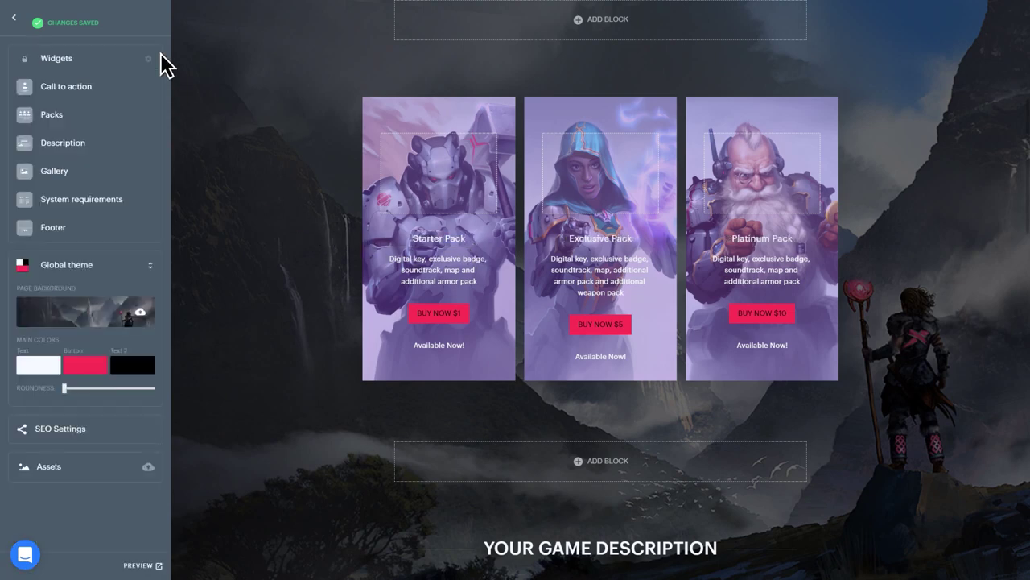
Step: Set the night campfire scene as the Description block's custom background and the three-emblem picture as its image
{"action": "left_click", "coordinate": [147, 149]}
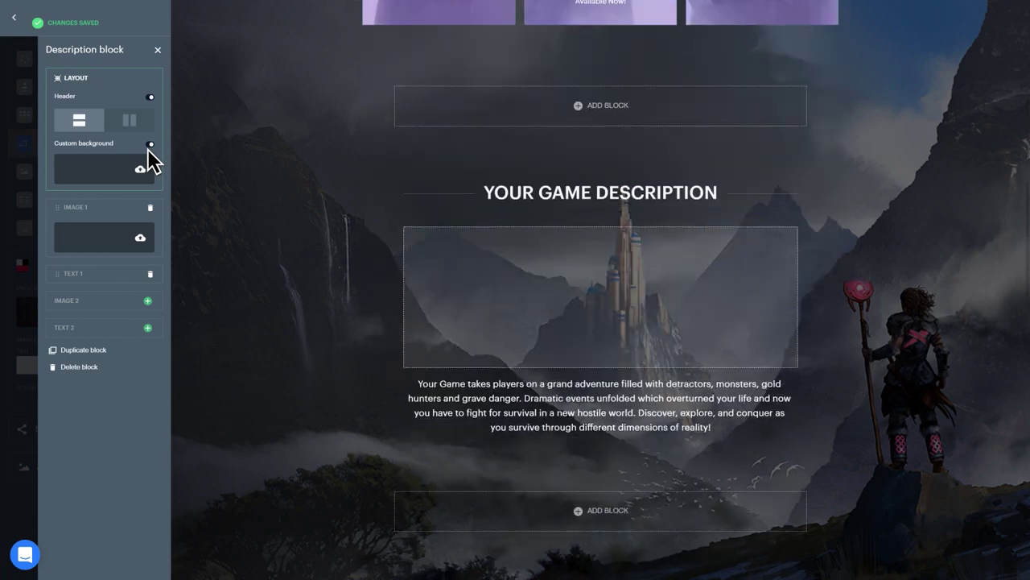
{"action": "left_click", "coordinate": [108, 176]}
{"action": "left_click", "coordinate": [95, 346]}
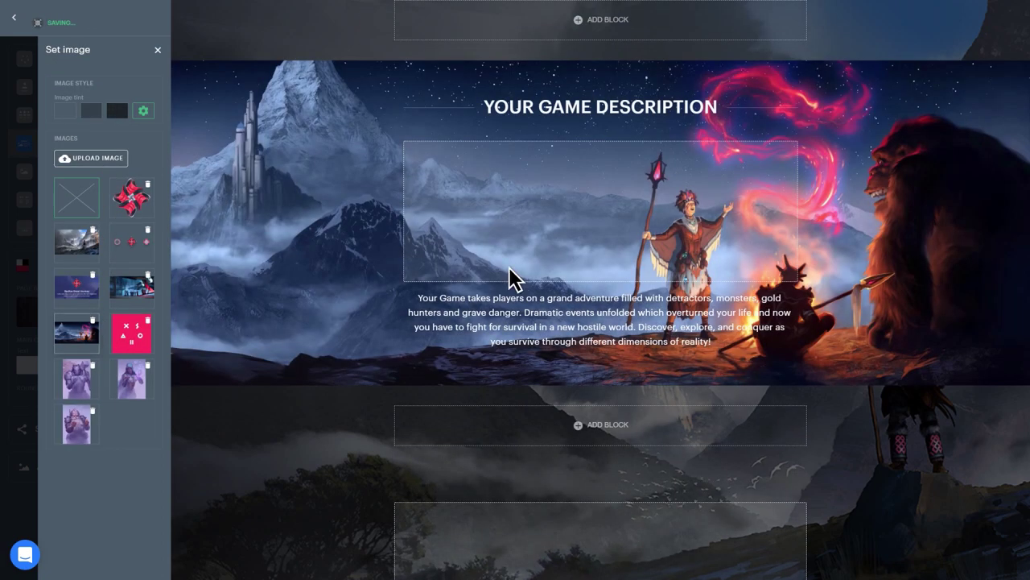
{"action": "left_click", "coordinate": [147, 263]}
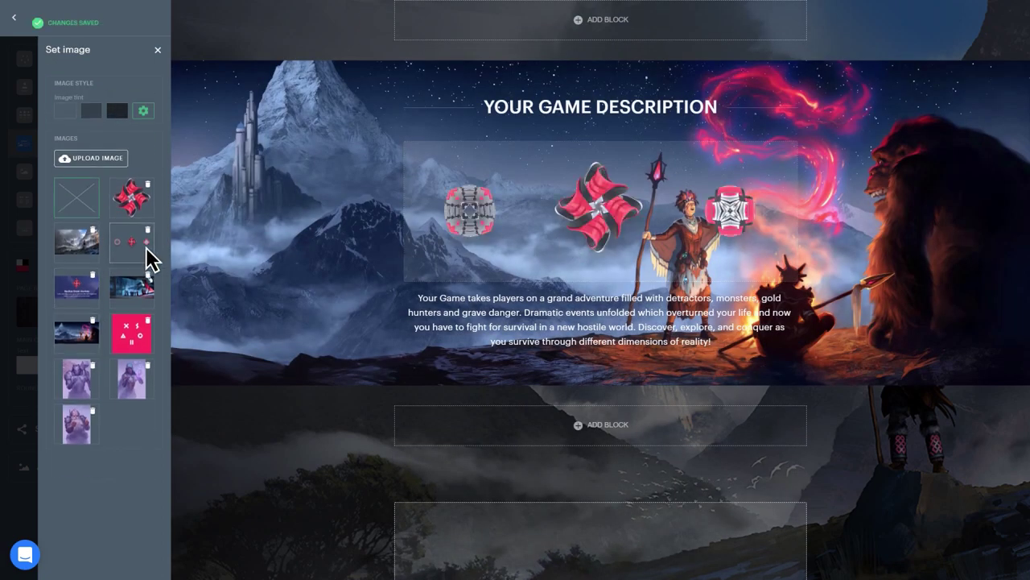
{"action": "left_click", "coordinate": [158, 50]}
{"action": "left_click", "coordinate": [158, 50]}
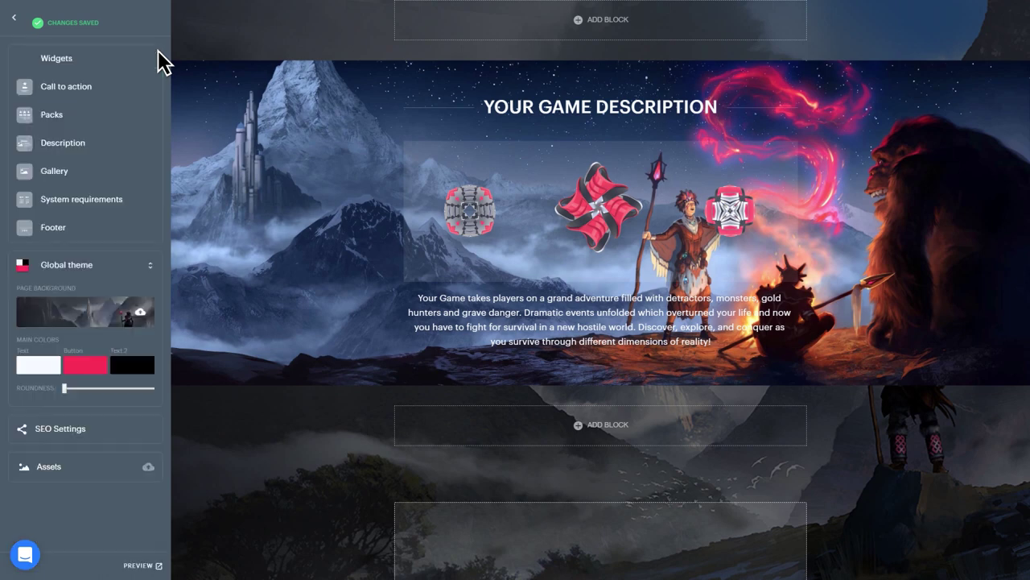
Step: Turn on Loop slider for the Gallery block and give its custom background a fully opaque black tint
{"action": "left_click", "coordinate": [161, 172]}
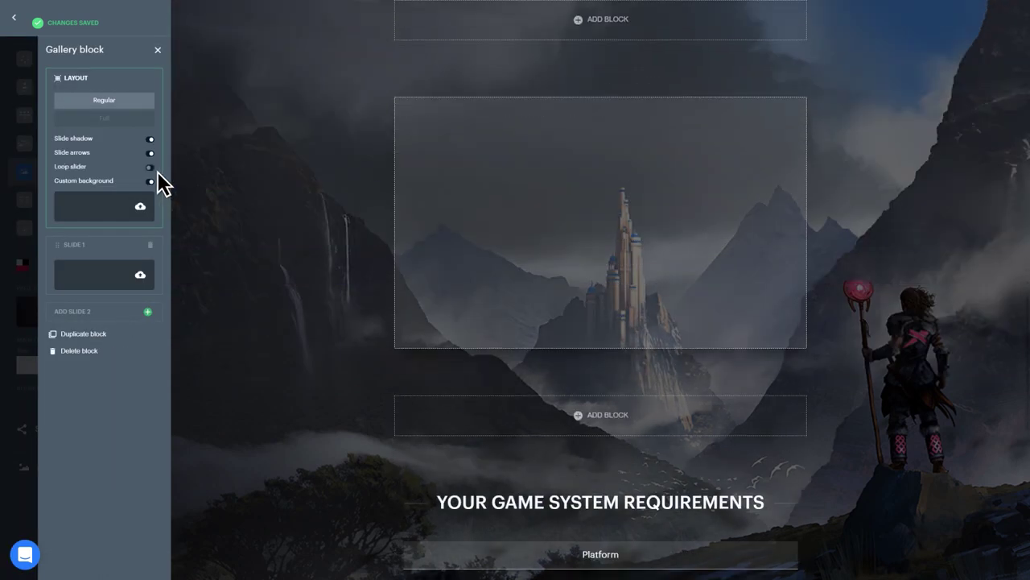
{"action": "left_click", "coordinate": [140, 206]}
{"action": "left_click", "coordinate": [143, 110]}
{"action": "left_click_drag", "start_coordinate": [82, 205], "coordinate": [158, 208]}
{"action": "left_click", "coordinate": [167, 269]}
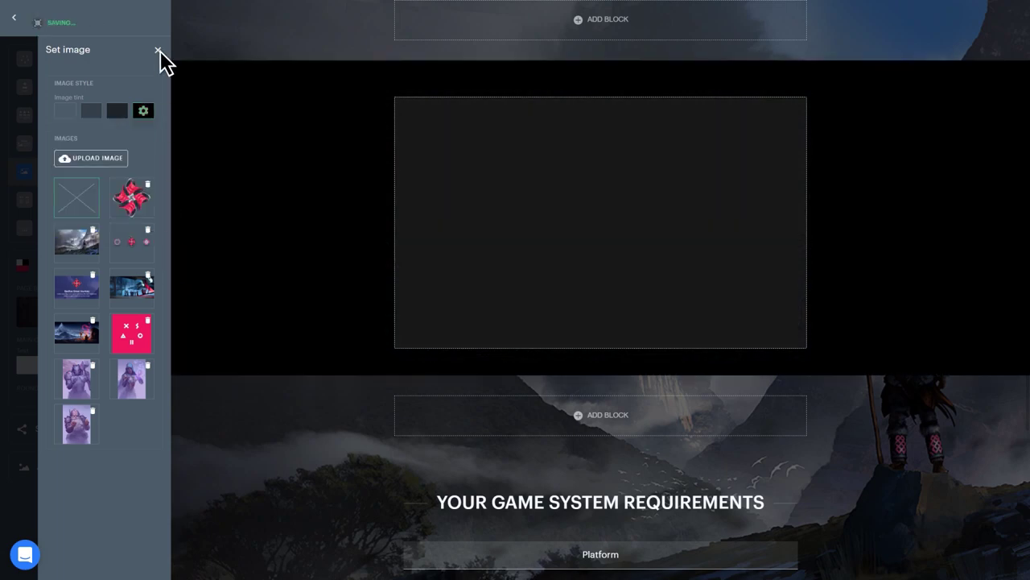
{"action": "left_click", "coordinate": [158, 50]}
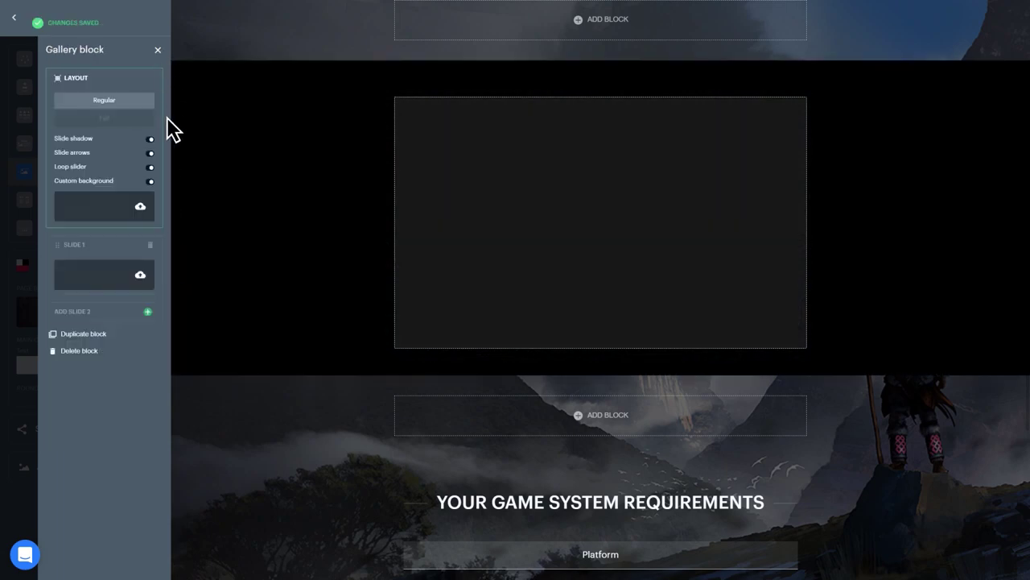
Step: Use the misty mountain landscape with the castle and staff bearer as the image of gallery slide 1
{"action": "left_click", "coordinate": [114, 271]}
{"action": "left_click", "coordinate": [85, 244]}
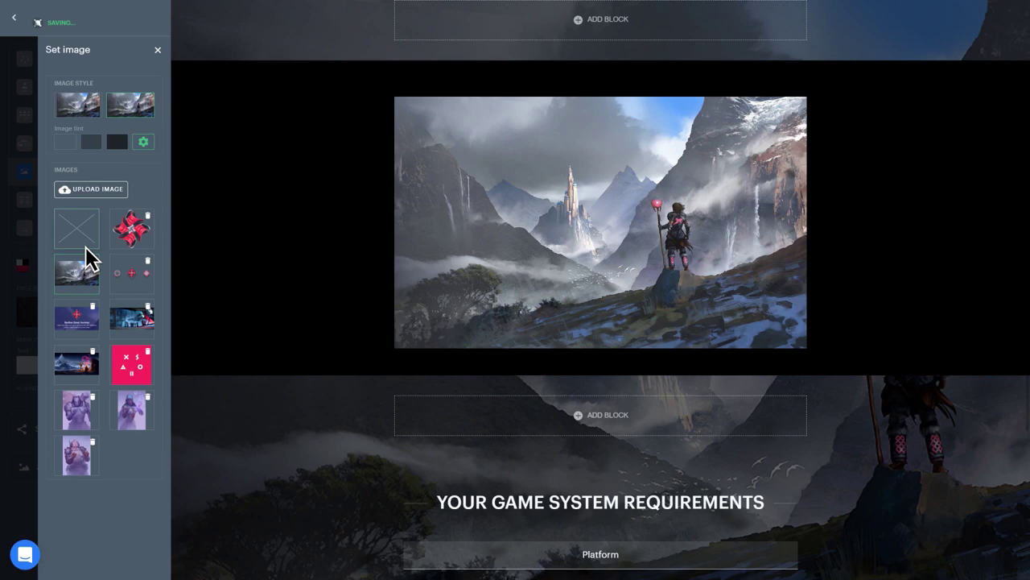
{"action": "left_click", "coordinate": [157, 50]}
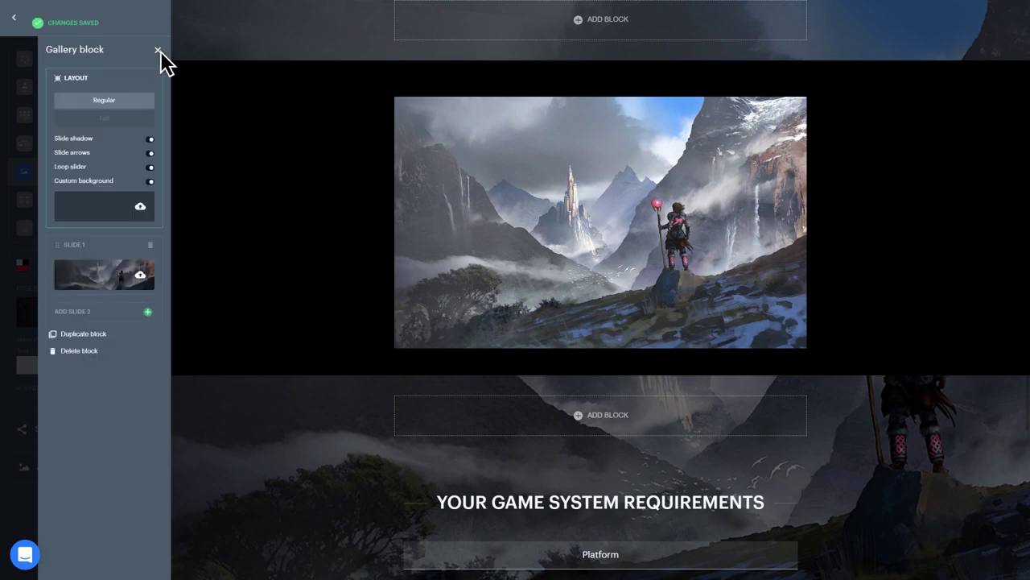
Step: Add gallery slides 2 and 3 with the dark teal-and-red scene and the night campfire scene as their images
{"action": "left_click", "coordinate": [149, 312]}
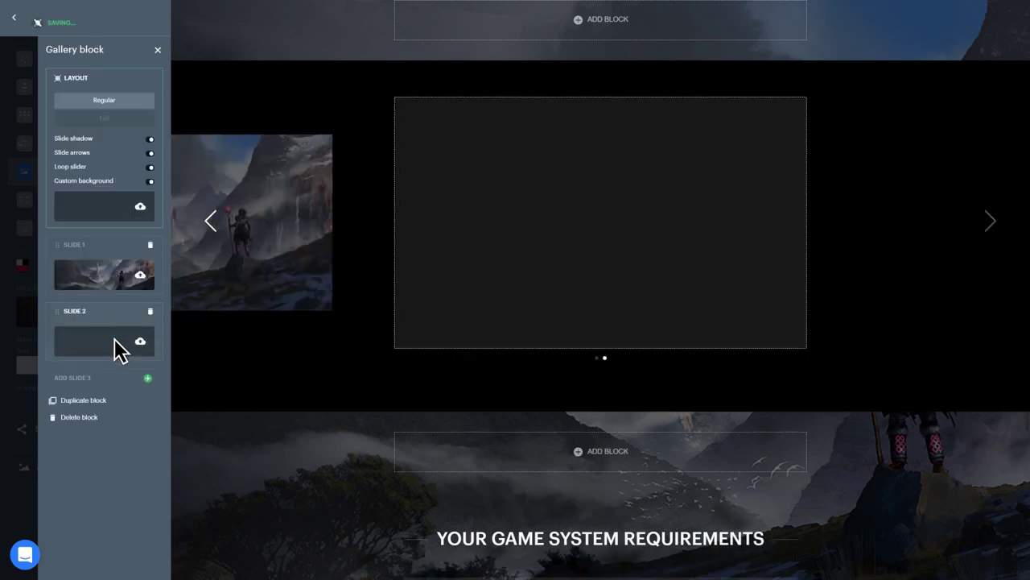
{"action": "left_click", "coordinate": [115, 345]}
{"action": "left_click", "coordinate": [131, 283]}
{"action": "left_click", "coordinate": [158, 50]}
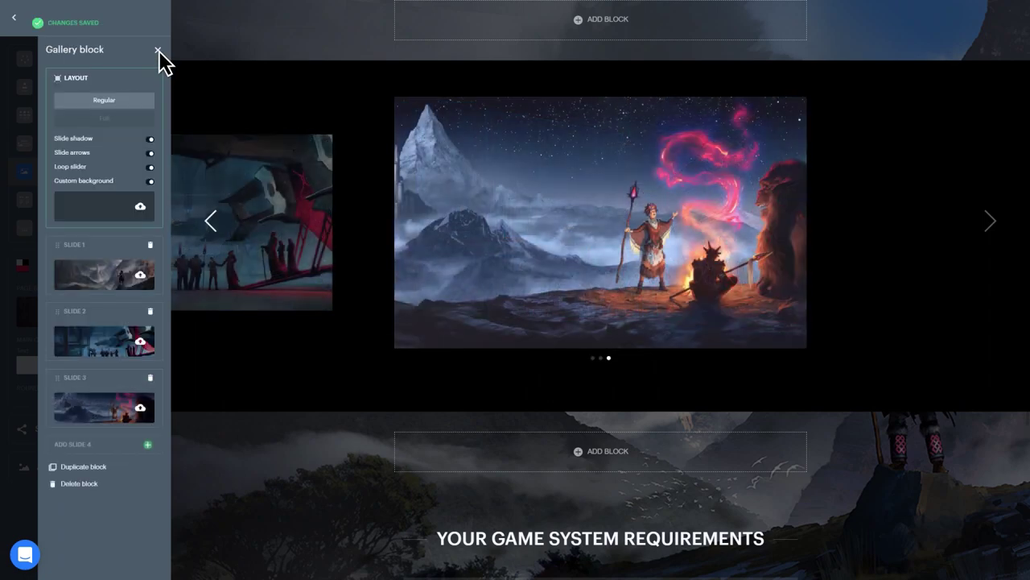
{"action": "left_click", "coordinate": [158, 50]}
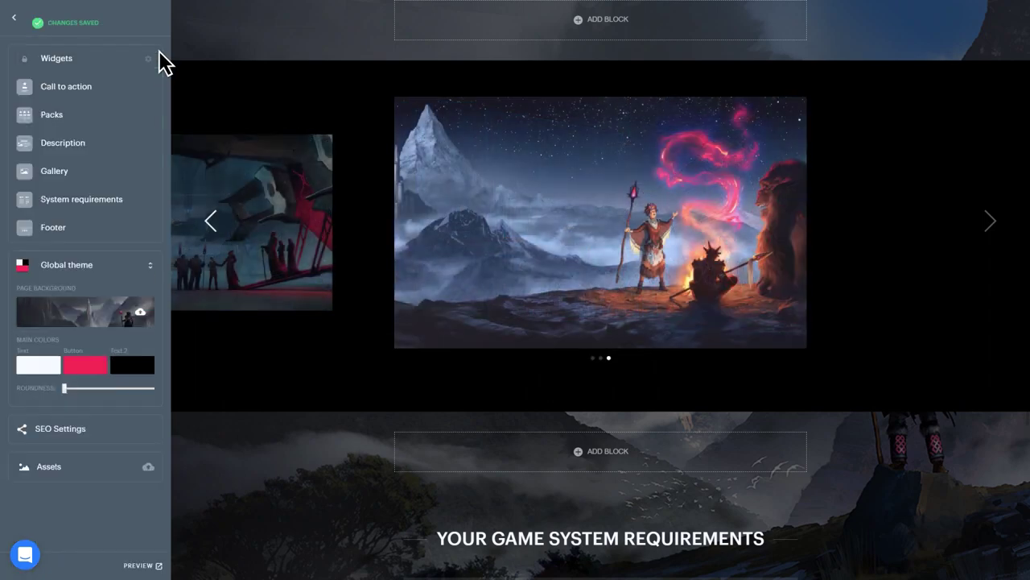
Step: Give the System requirements block's custom background a fully opaque black tint
{"action": "left_click", "coordinate": [147, 206]}
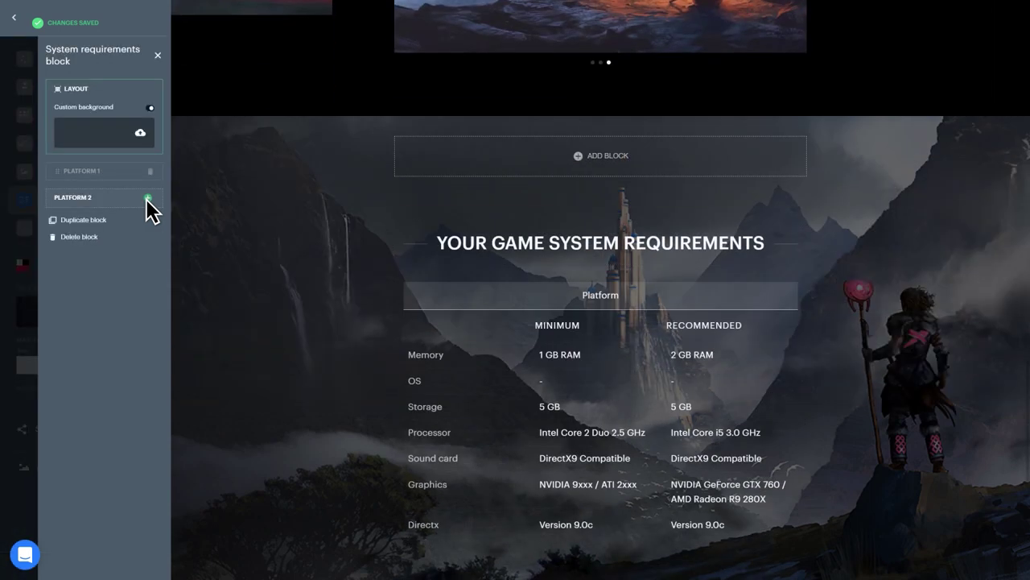
{"action": "left_click", "coordinate": [120, 143]}
{"action": "left_click", "coordinate": [144, 110]}
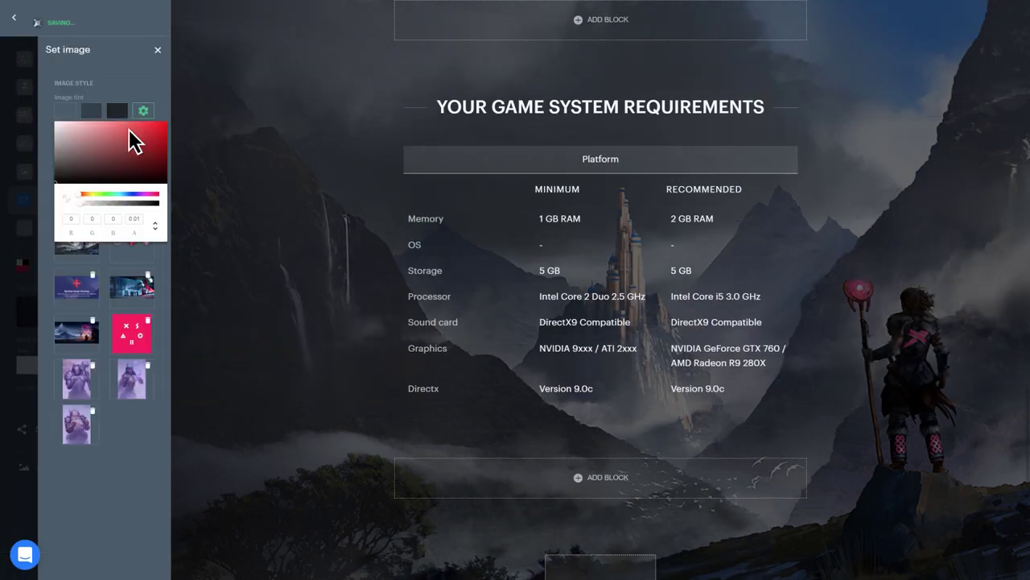
{"action": "left_click", "coordinate": [155, 203]}
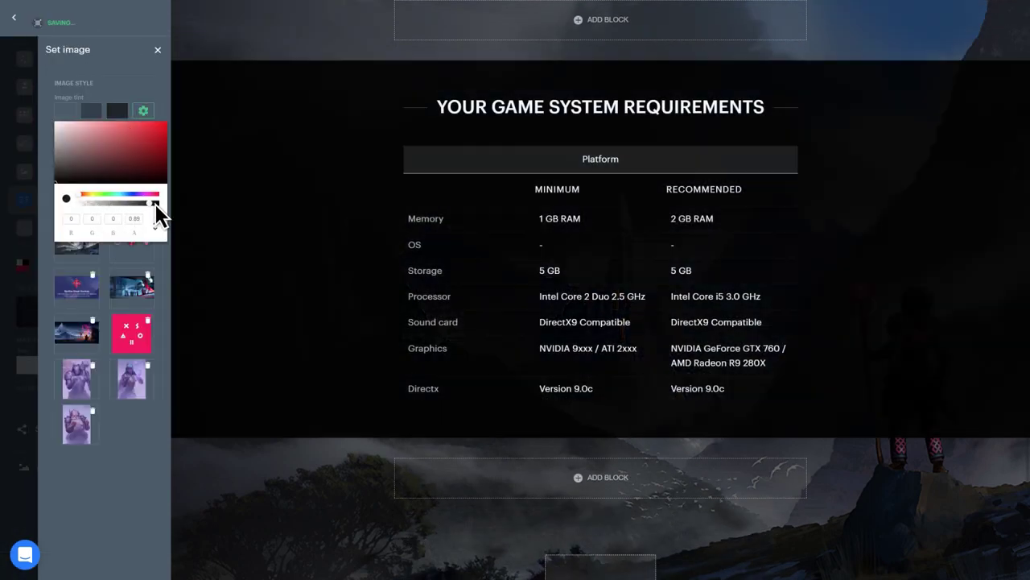
{"action": "left_click", "coordinate": [160, 251]}
{"action": "left_click", "coordinate": [158, 50]}
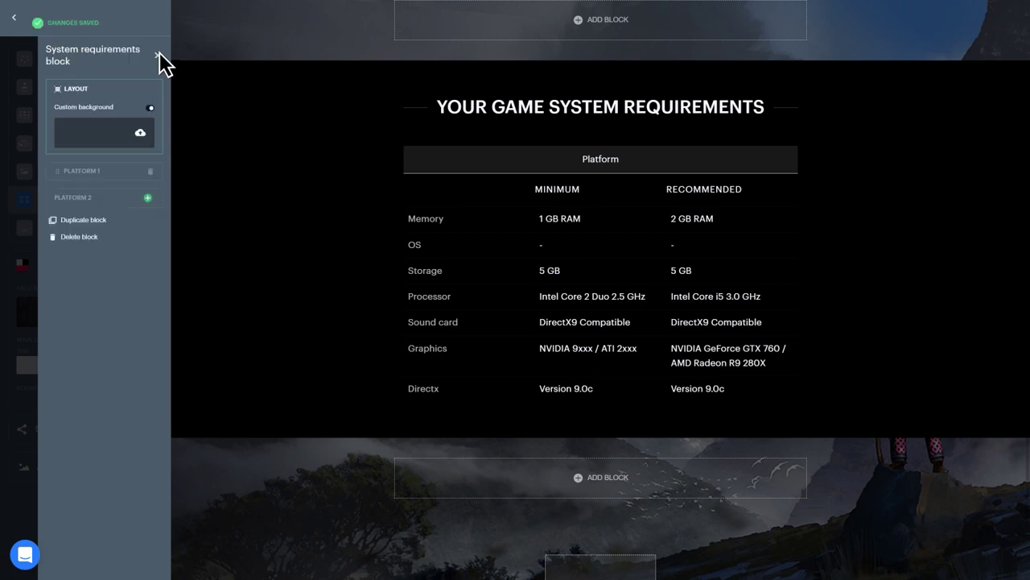
Step: Add a second platform to the system requirements and fill in the first as Windows with minimum and recommended OS "Windows 7, 8, 10"
{"action": "left_click", "coordinate": [148, 197]}
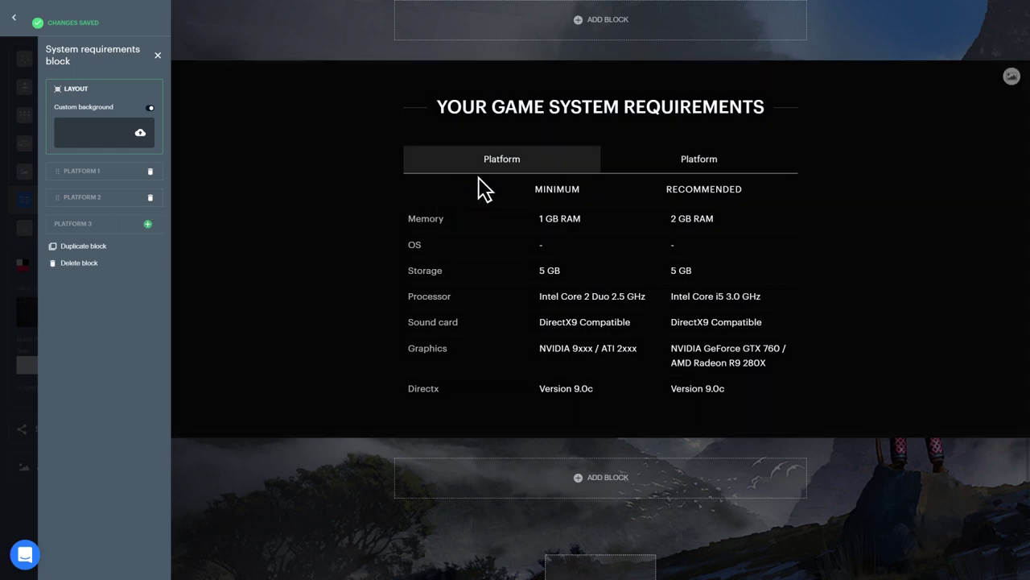
{"action": "left_click", "coordinate": [525, 163]}
{"action": "double_click", "coordinate": [504, 163]}
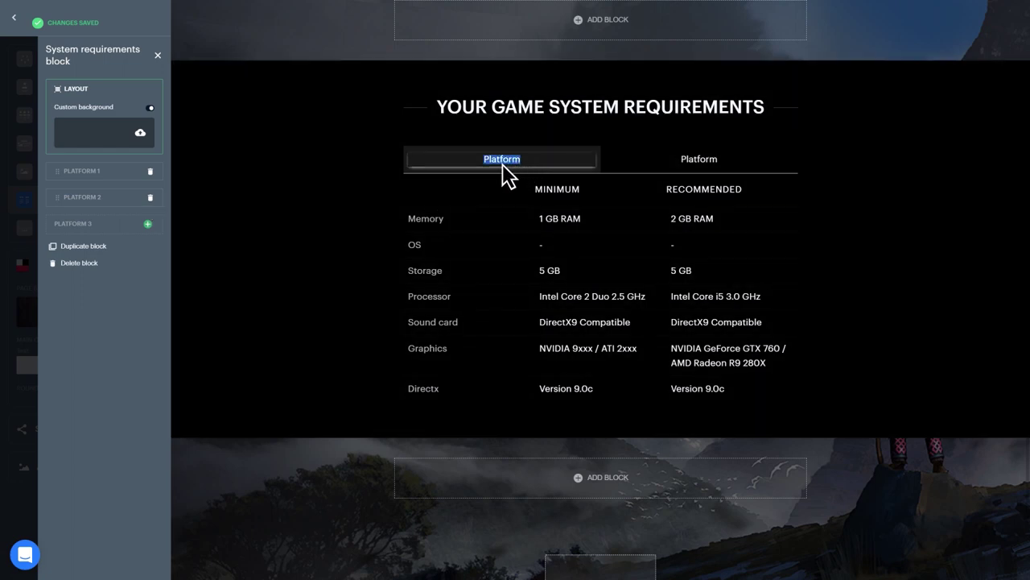
{"action": "type", "text": "Windows"}
{"action": "left_click", "coordinate": [541, 245]}
{"action": "type", "text": "Windows 7, 8, 10"}
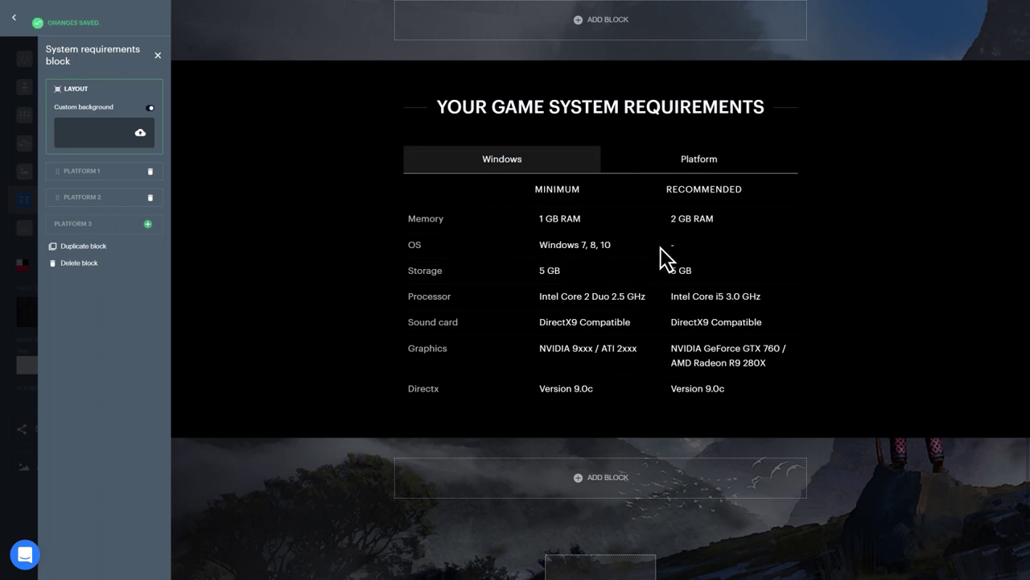
{"action": "left_click", "coordinate": [670, 246]}
{"action": "type", "text": "Windows 7, 8, 10"}
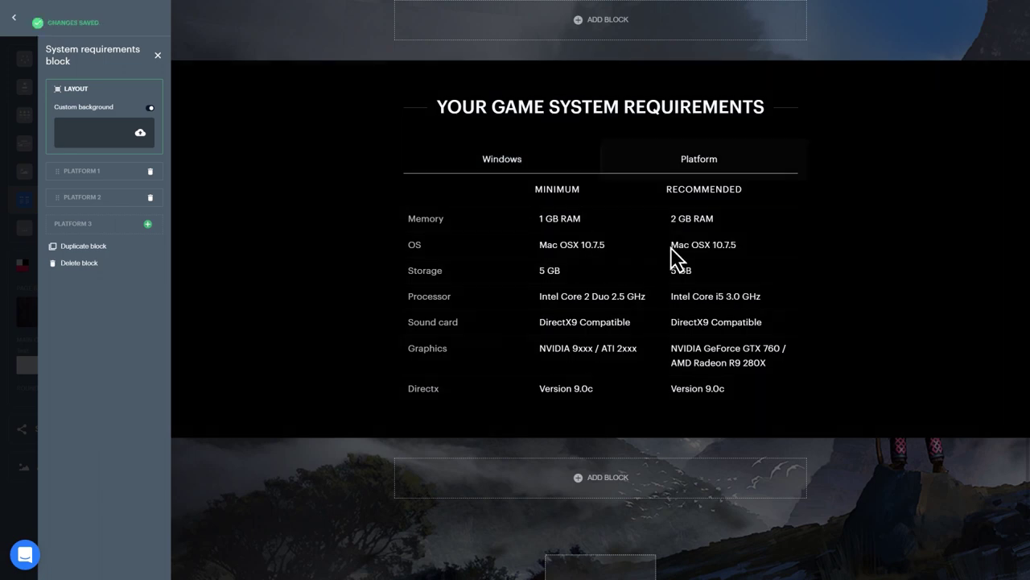
Step: Name the second platform "Mac OS" and set its minimum and recommended OS to "Mac OSX 10.7.5"
{"action": "type", "text": "Mac OS"}
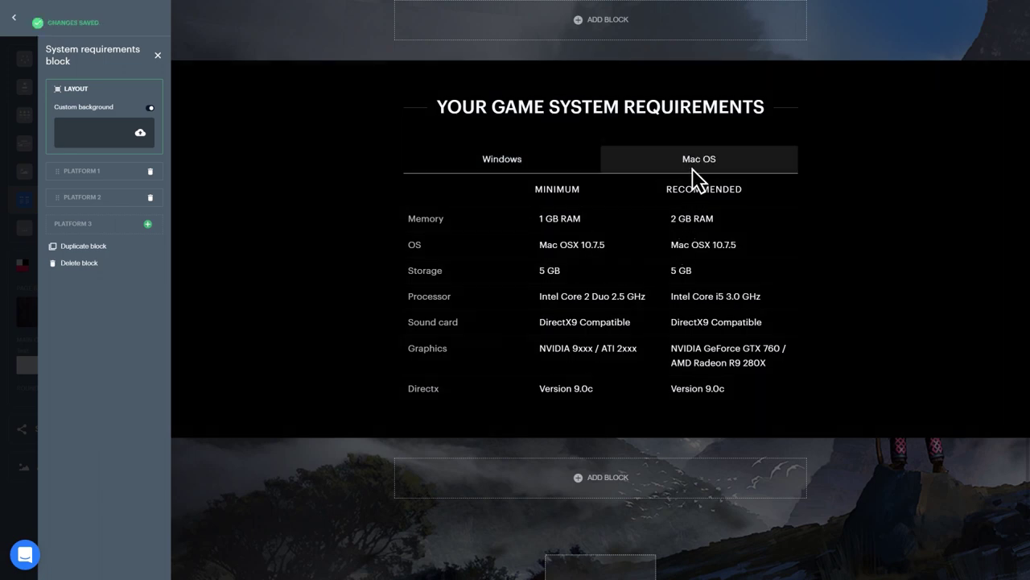
Step: Open the Footer block's settings and turn off the Kickstarter, WeChat and VK social links
{"action": "left_click", "coordinate": [158, 56]}
{"action": "left_click", "coordinate": [153, 227]}
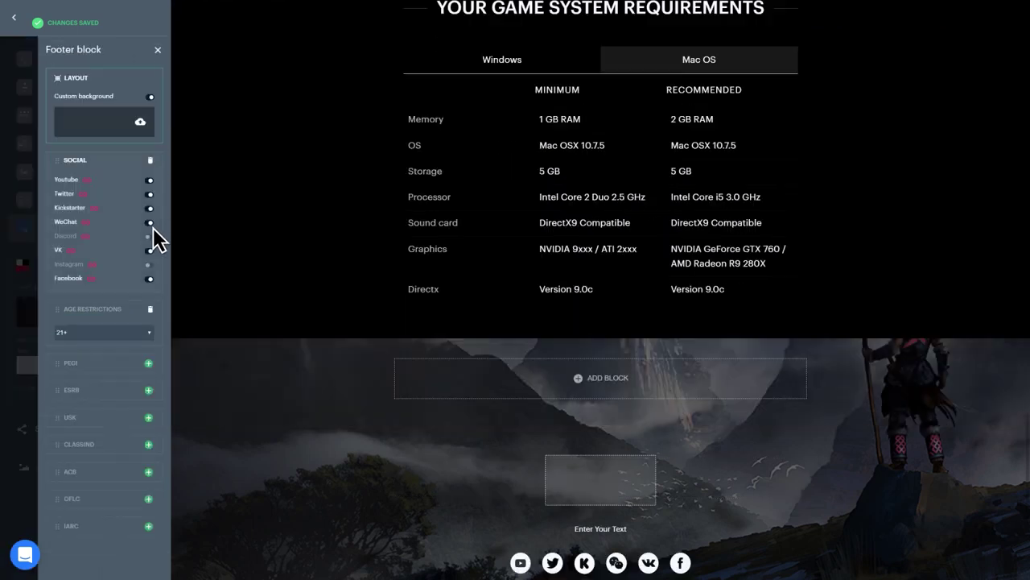
{"action": "left_click", "coordinate": [148, 208]}
{"action": "left_click", "coordinate": [148, 222]}
{"action": "left_click", "coordinate": [148, 264]}
{"action": "left_click", "coordinate": [87, 181]}
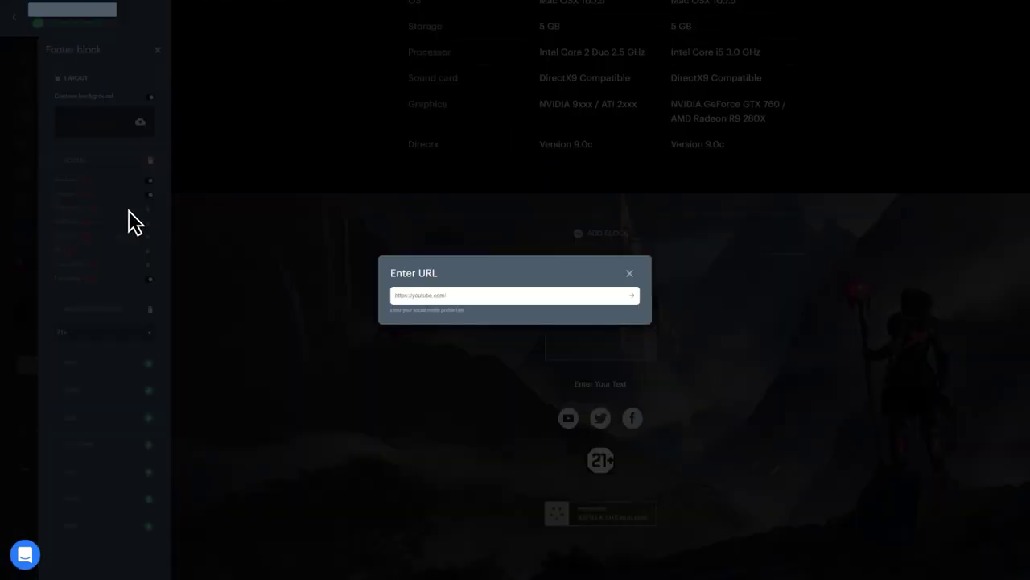
{"action": "left_click", "coordinate": [401, 298]}
{"action": "type", "text": "https://youtube.com/your-game"}
{"action": "left_click", "coordinate": [633, 298]}
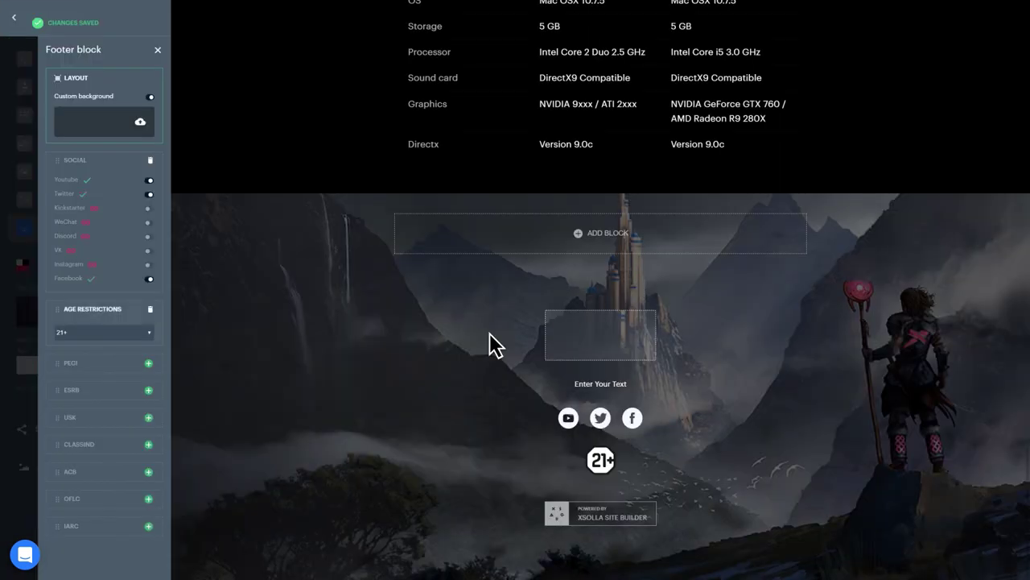
Step: Set the footer's age restriction to 12+ and add a PEGI rating of PEGI 12
{"action": "left_click", "coordinate": [134, 337]}
{"action": "left_click", "coordinate": [129, 358]}
{"action": "left_click", "coordinate": [148, 363]}
{"action": "left_click", "coordinate": [105, 386]}
{"action": "left_click", "coordinate": [131, 413]}
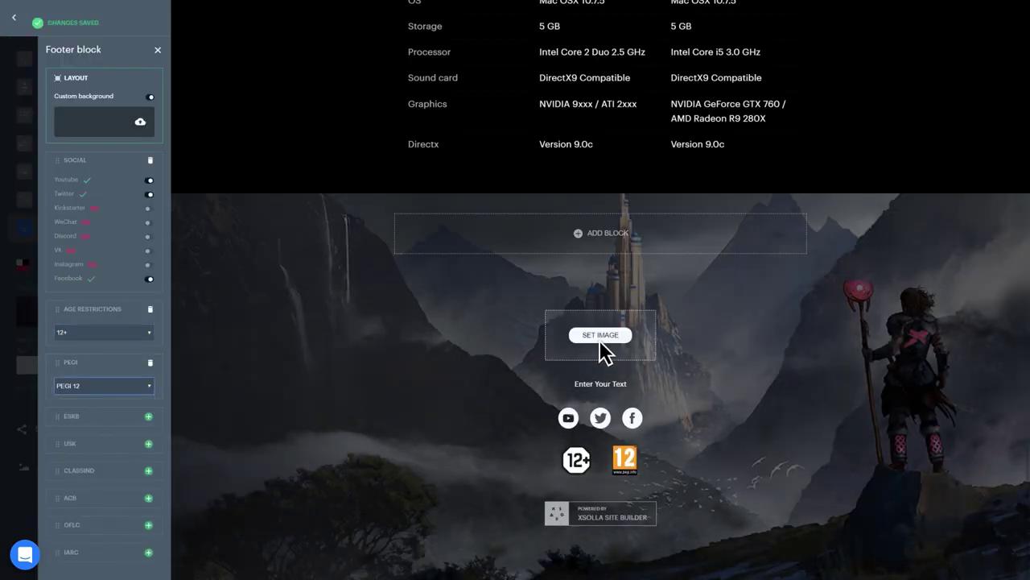
Step: Set the pink Xsolla logo as the footer image and change the footer text to "© 2019 Your Game"
{"action": "left_click", "coordinate": [602, 337]}
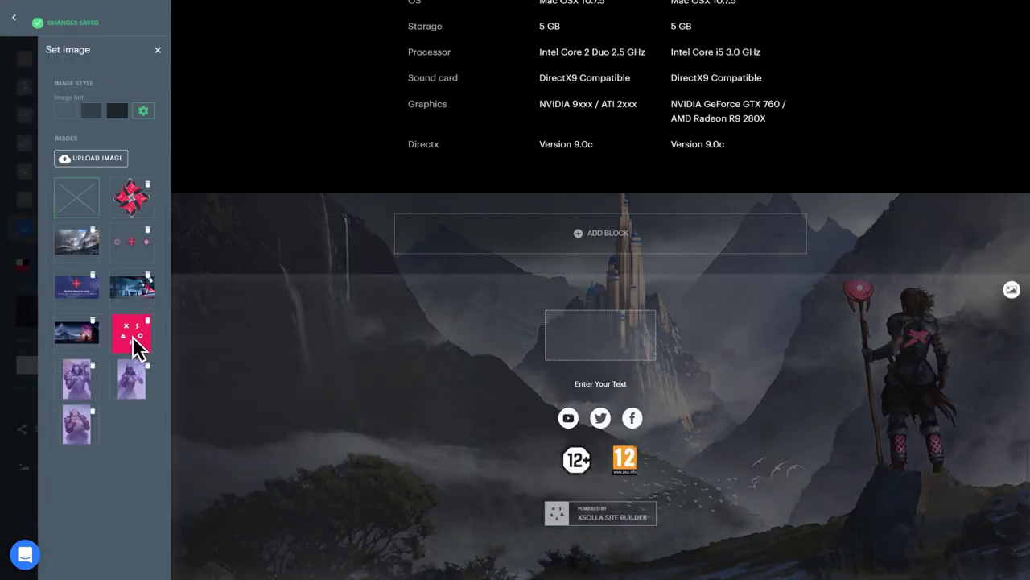
{"action": "left_click", "coordinate": [133, 342]}
{"action": "left_click", "coordinate": [158, 51]}
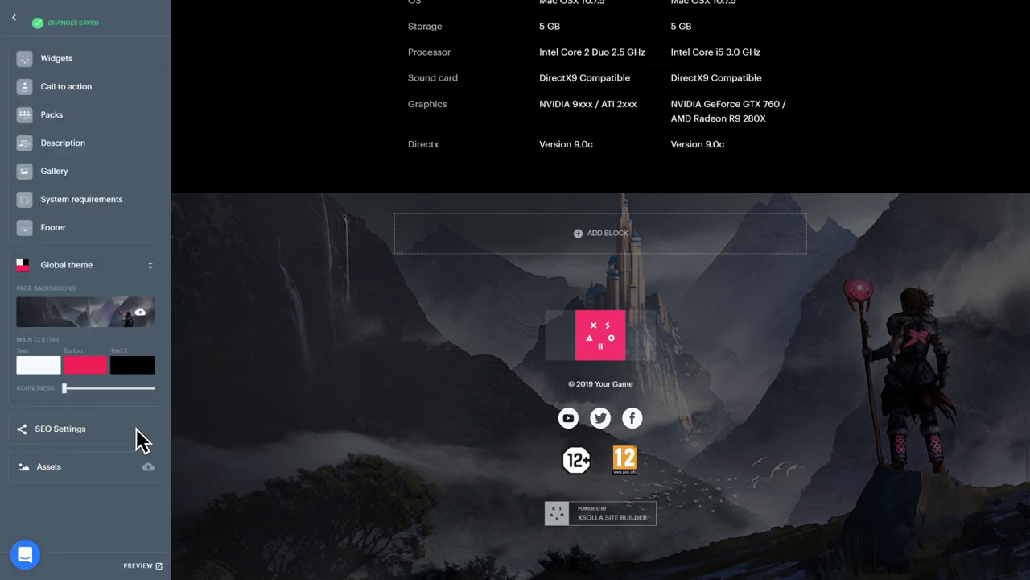
Step: In the SEO settings, upload the pink Xsolla icon as favicon and the "Your Game" banner as the Facebook sharing image
{"action": "left_click", "coordinate": [60, 429]}
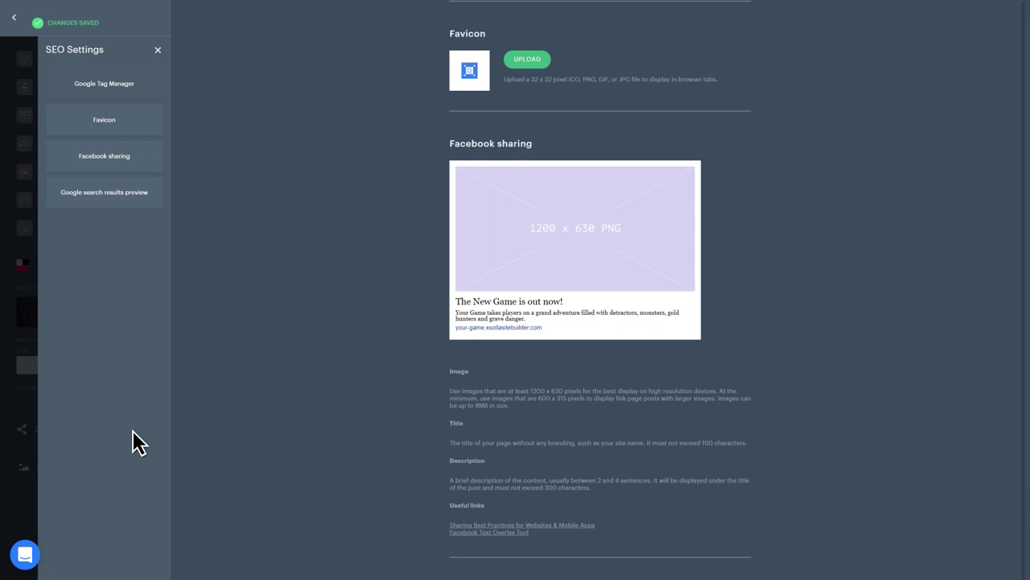
{"action": "left_click", "coordinate": [525, 63]}
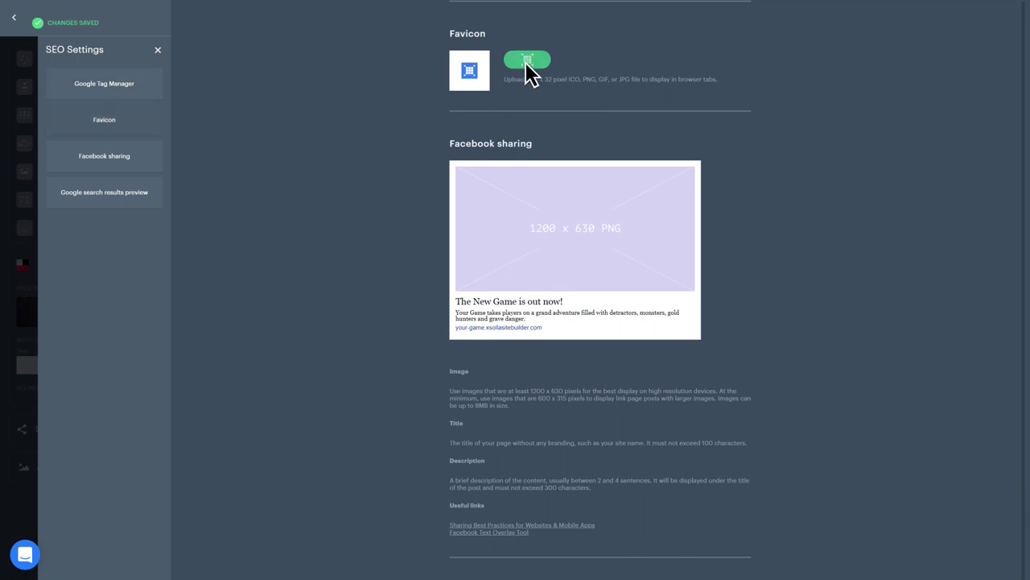
{"action": "left_click", "coordinate": [570, 234]}
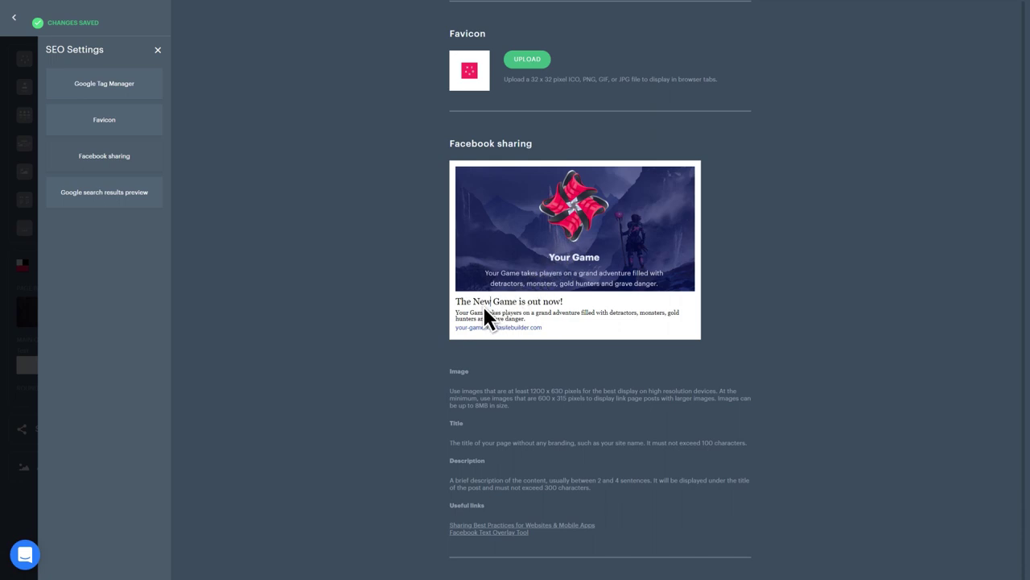
Step: Change the Facebook sharing title and the Google search results title to "Your Game is out now!"
{"action": "type", "text": "Your"}
{"action": "scroll", "coordinate": [459, 338], "scroll_direction": "down", "scroll_amount": 3}
{"action": "left_click_drag", "start_coordinate": [456, 365], "coordinate": [497, 370]}
{"action": "type", "text": "Your"}
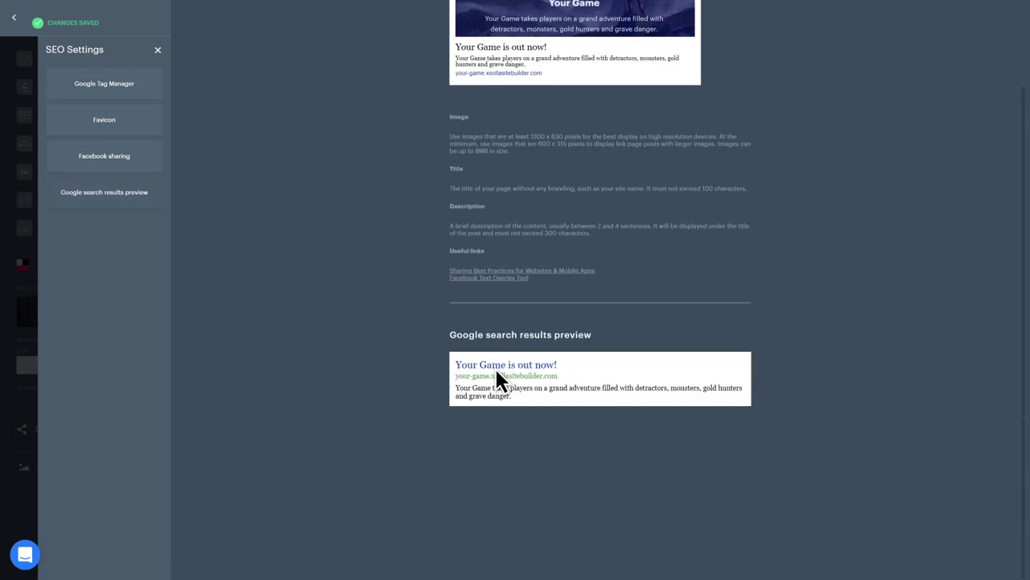
Step: Leave the builder for the site settings and examine the domain options, development section and available apps
{"action": "left_click", "coordinate": [15, 19]}
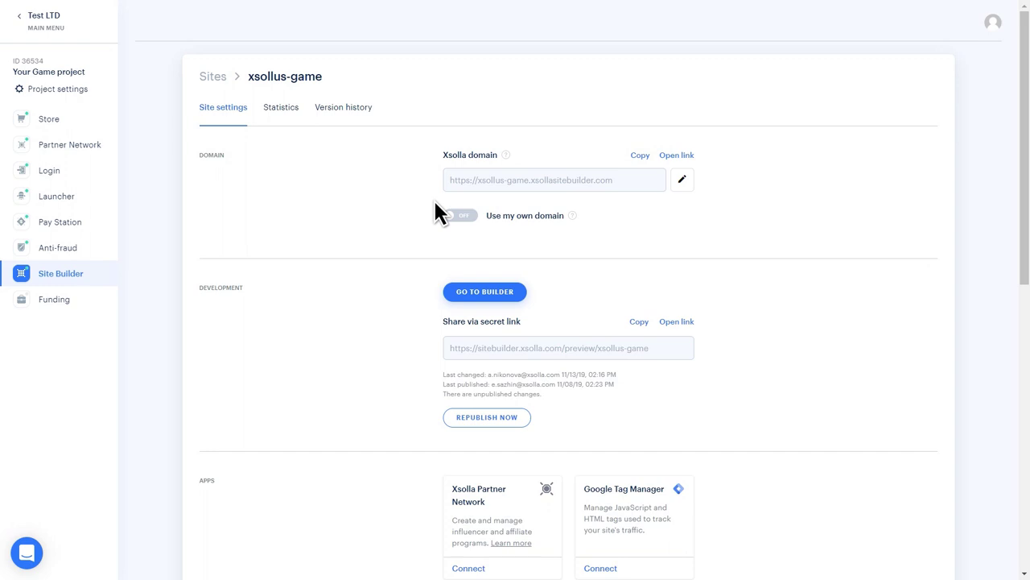
{"action": "mouse_move", "coordinate": [506, 154]}
{"action": "mouse_move", "coordinate": [572, 216]}
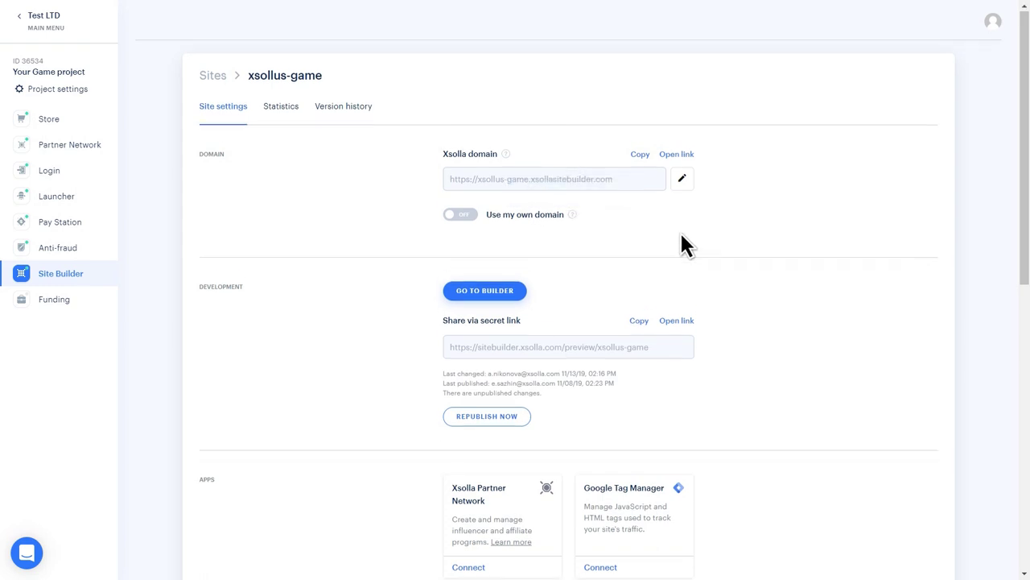
{"action": "scroll", "coordinate": [768, 329], "scroll_direction": "down", "scroll_amount": 3}
{"action": "scroll", "coordinate": [801, 411], "scroll_direction": "down", "scroll_amount": 2}
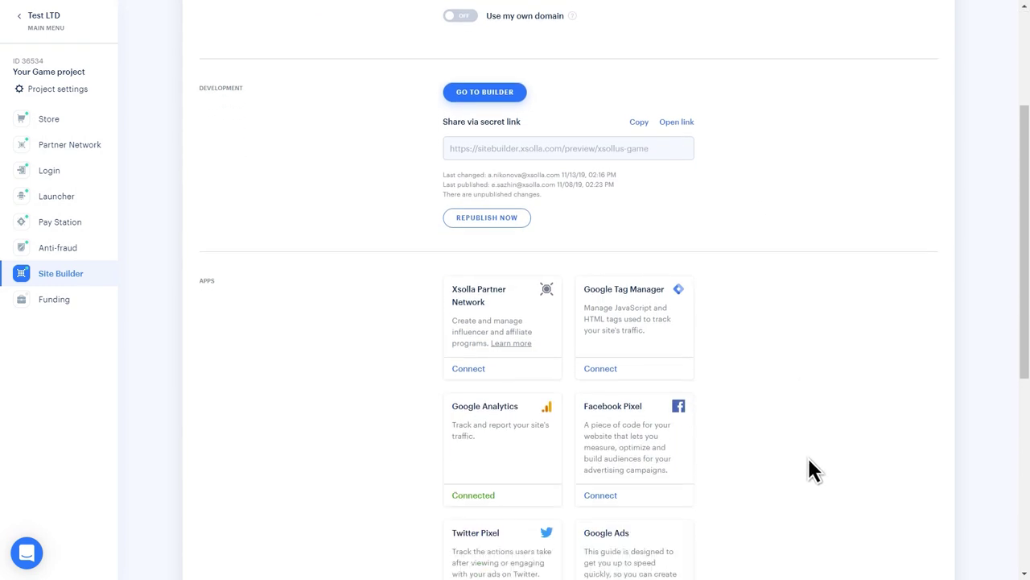
{"action": "scroll", "coordinate": [812, 500], "scroll_direction": "down", "scroll_amount": 2}
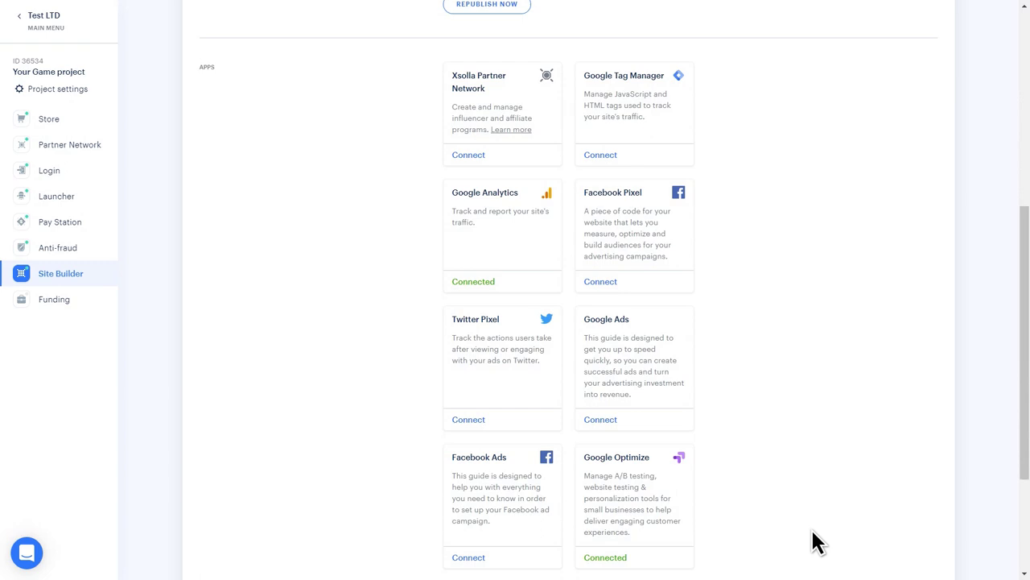
{"action": "scroll", "coordinate": [815, 543], "scroll_direction": "down", "scroll_amount": 1}
{"action": "scroll", "coordinate": [813, 541], "scroll_direction": "down", "scroll_amount": 1}
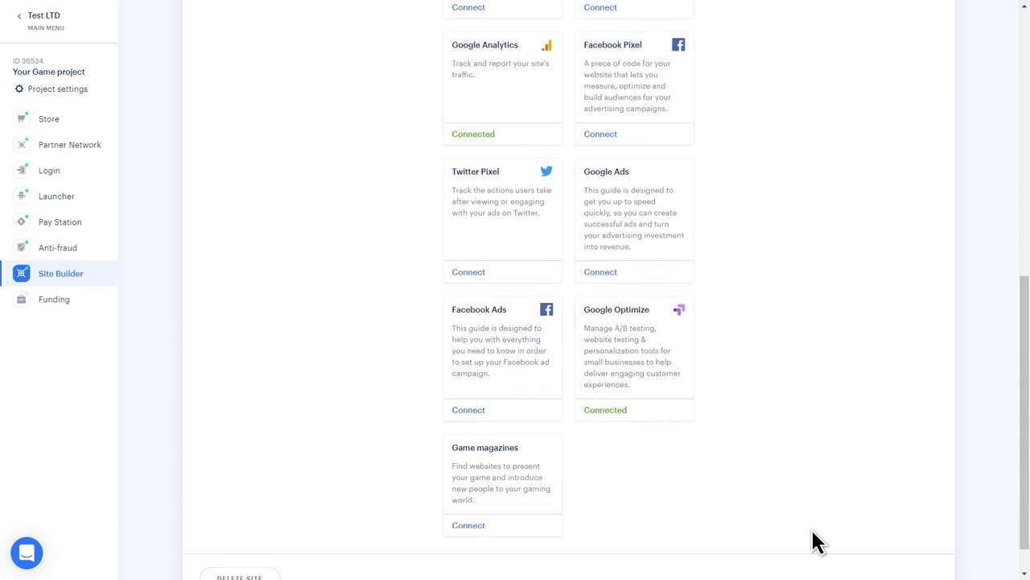
{"action": "scroll", "coordinate": [813, 541], "scroll_direction": "up", "scroll_amount": 2}
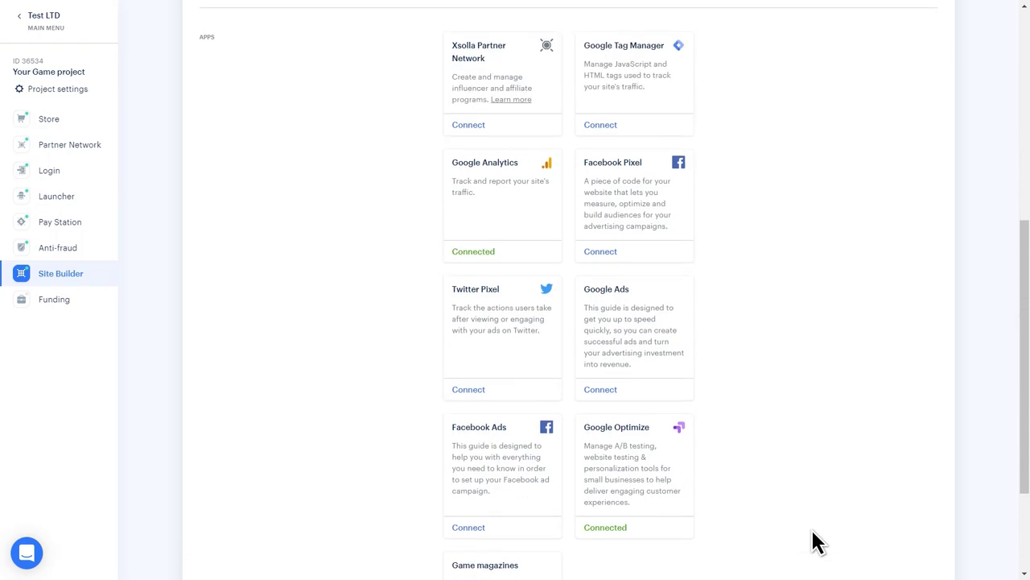